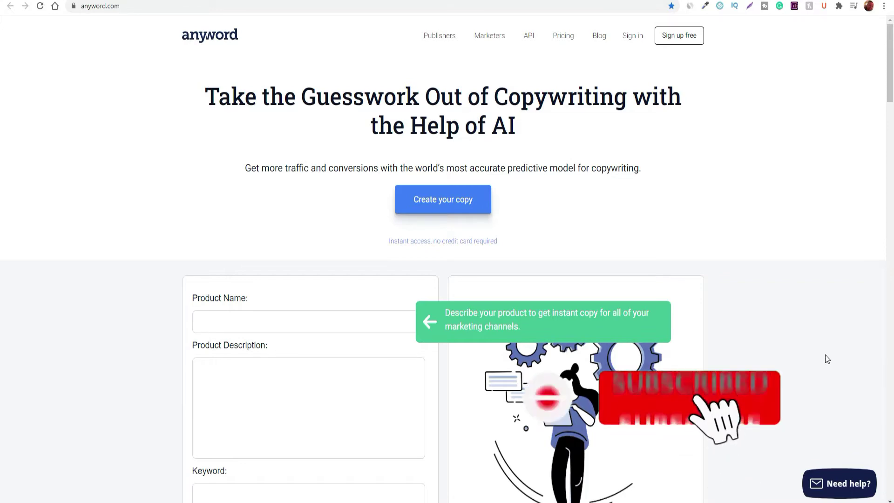
Look over the Anyword homepage, the pricing plans and the new project page's welcome dialog.
scroll(825, 356, down, 4)
scroll(827, 359, down, 8)
scroll(827, 359, up, 5)
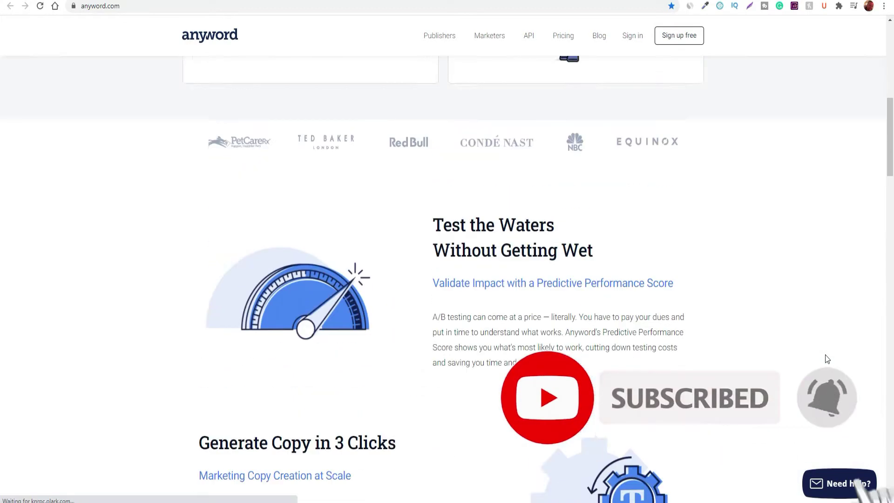
scroll(827, 358, up, 7)
click(563, 35)
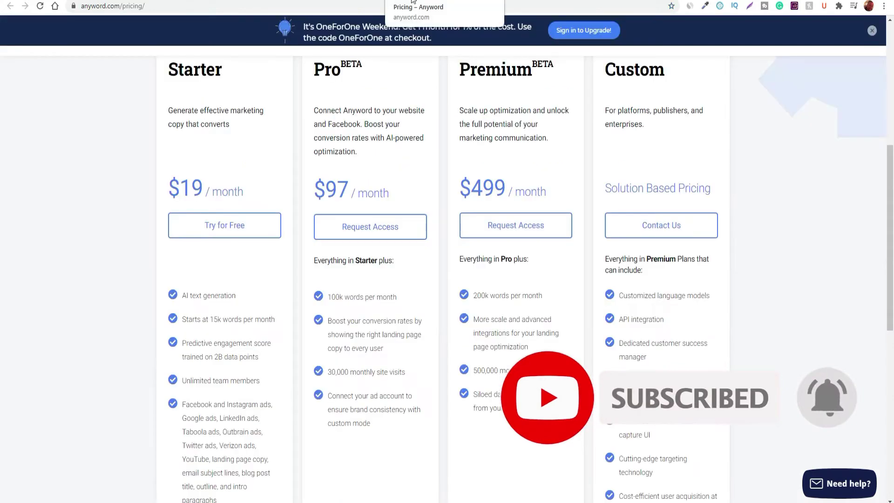
click(289, 2)
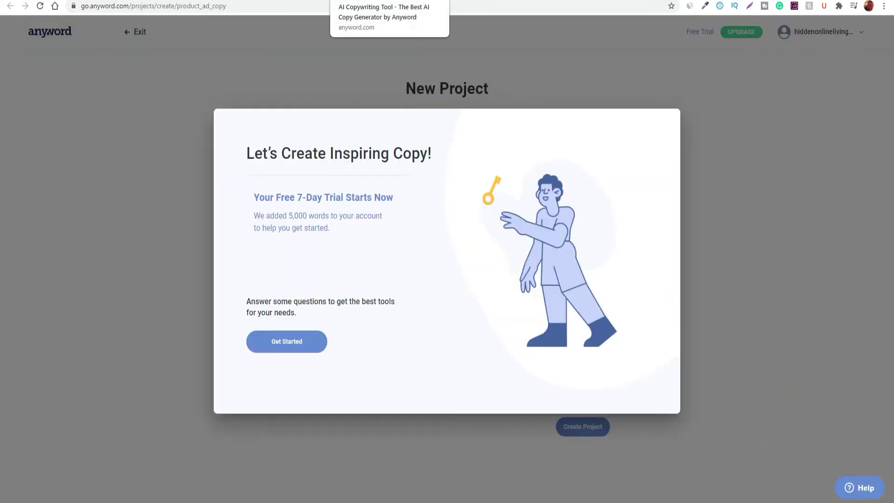
click(331, 2)
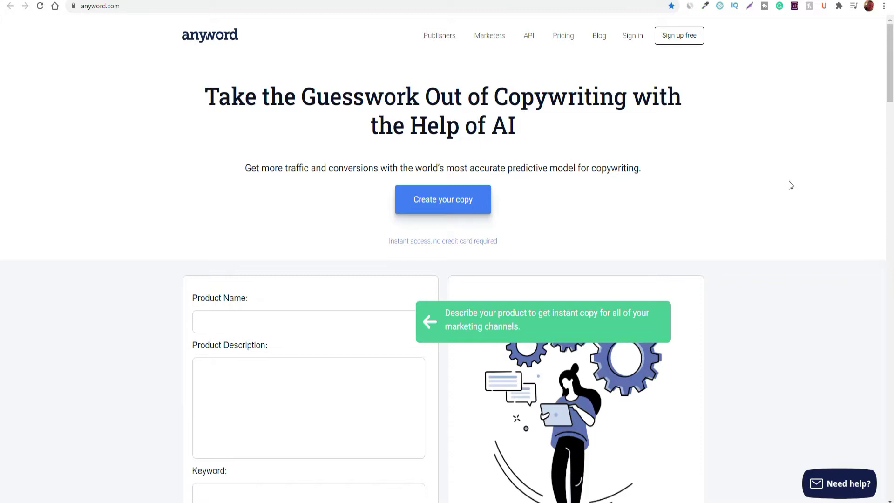
scroll(790, 185, down, 1)
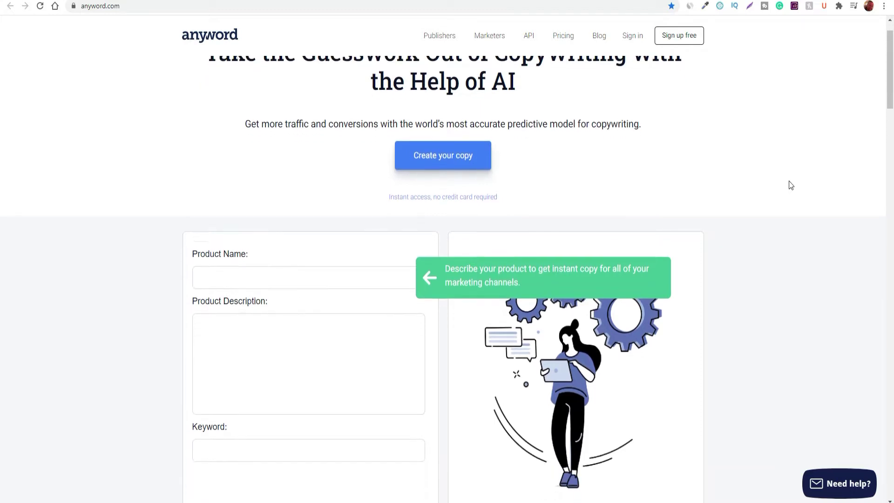
scroll(791, 185, up, 1)
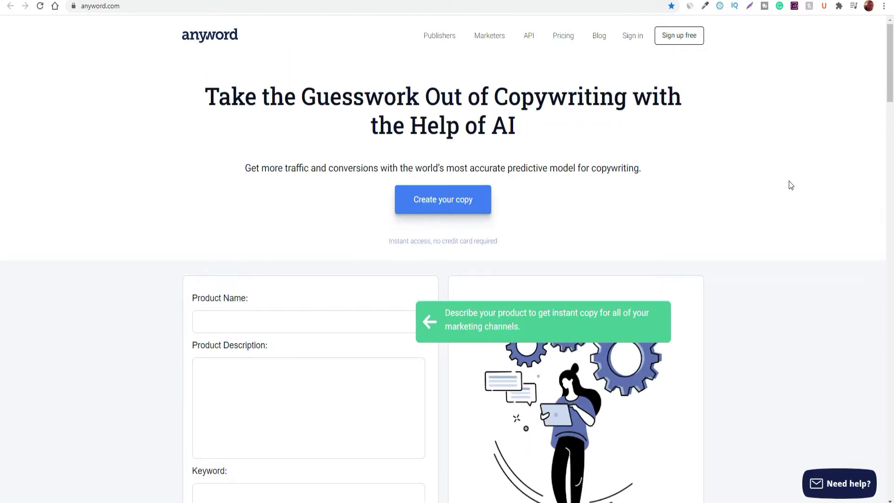
scroll(791, 185, down, 2)
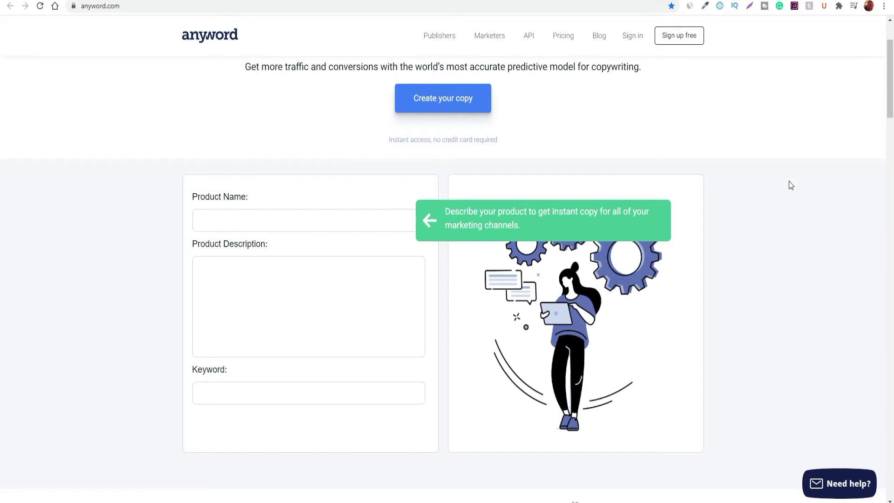
scroll(790, 185, up, 2)
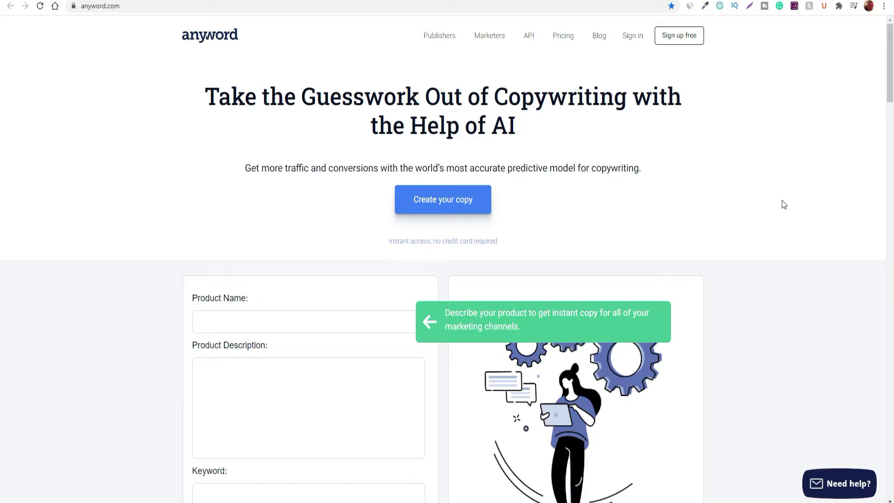
scroll(781, 201, down, 1)
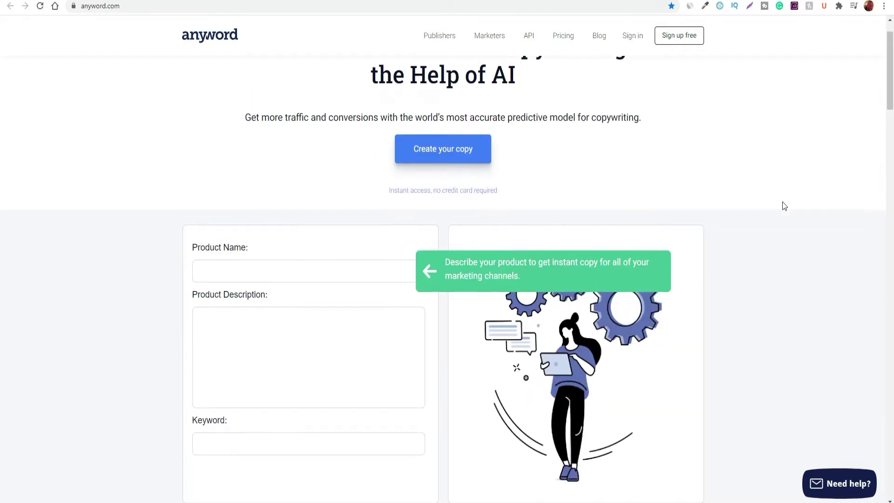
scroll(782, 203, up, 1)
scroll(782, 203, down, 1)
scroll(782, 202, down, 1)
scroll(782, 202, up, 2)
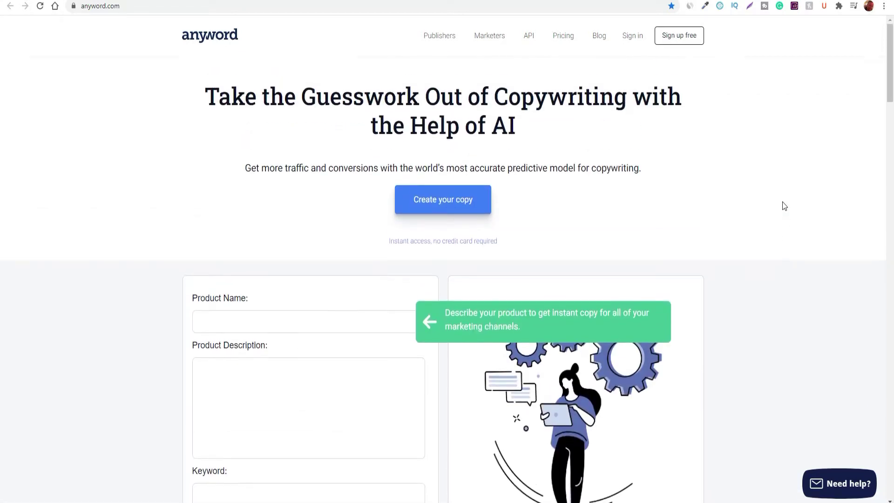
Generate demo copy for "Espresso Machine with Milk Frother" with the keyword Delicious, predict its performance and view the demographic breakdown.
scroll(756, 285, down, 3)
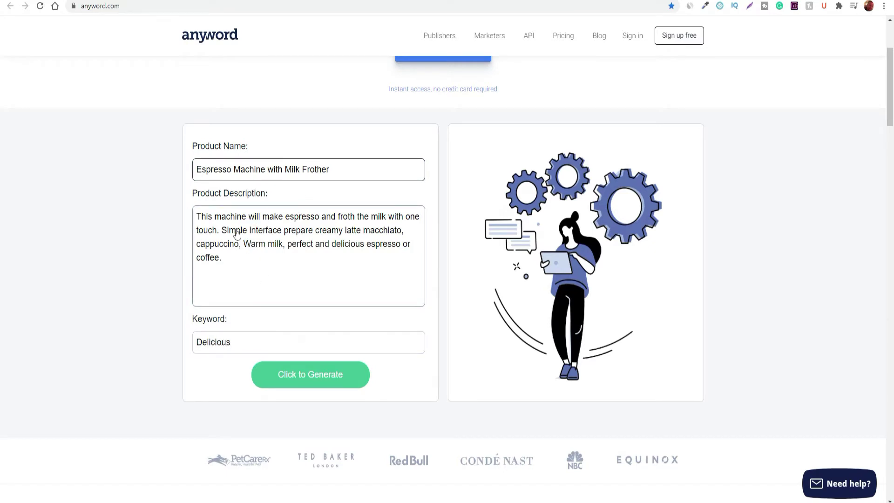
click(314, 379)
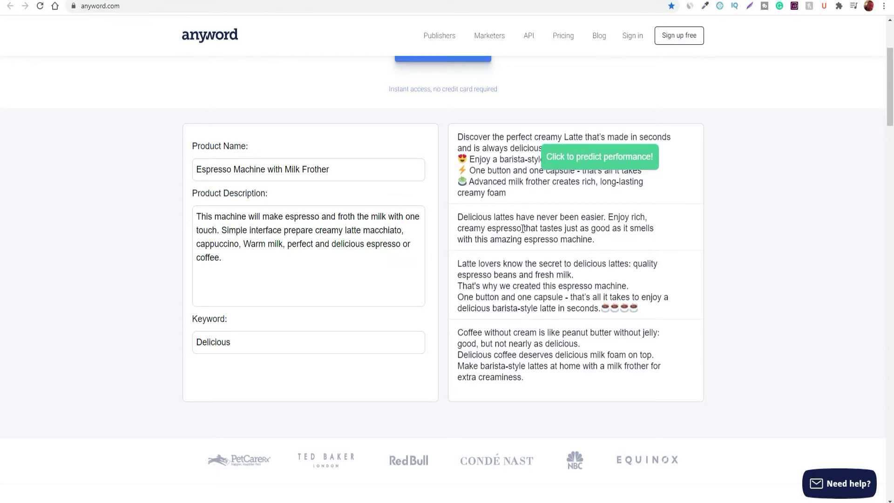
click(592, 160)
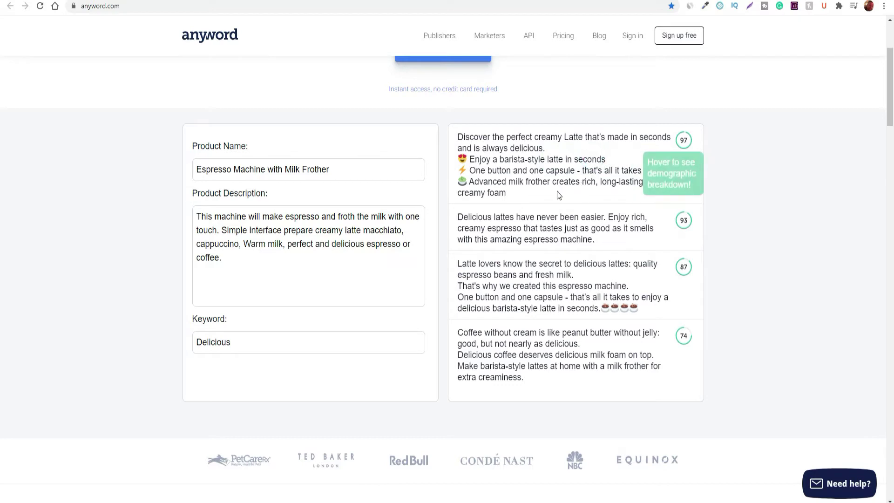
mouse_move(684, 142)
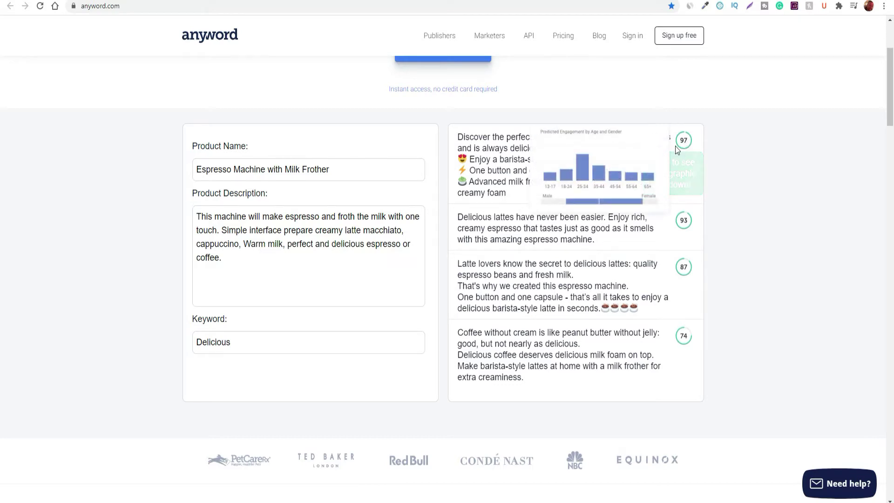
mouse_move(683, 225)
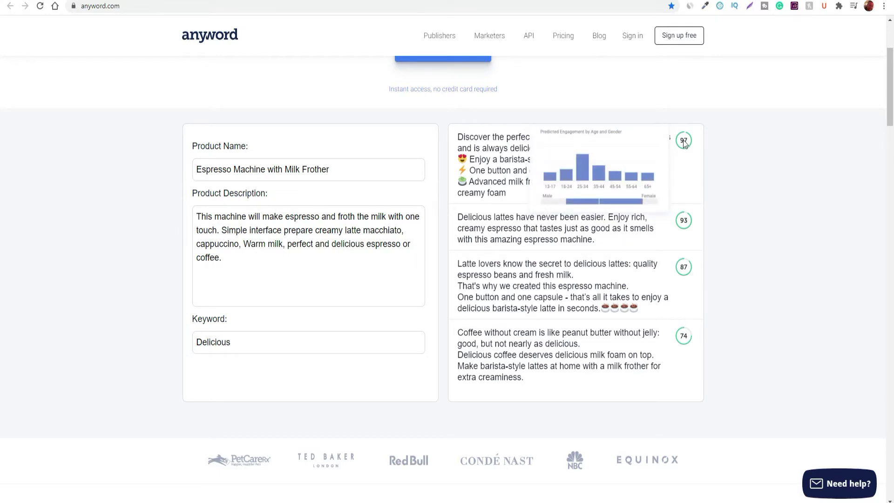
Examine the remaining homepage sections and compare the monthly prices of the Starter, Pro and Premium plans.
scroll(776, 293, down, 2)
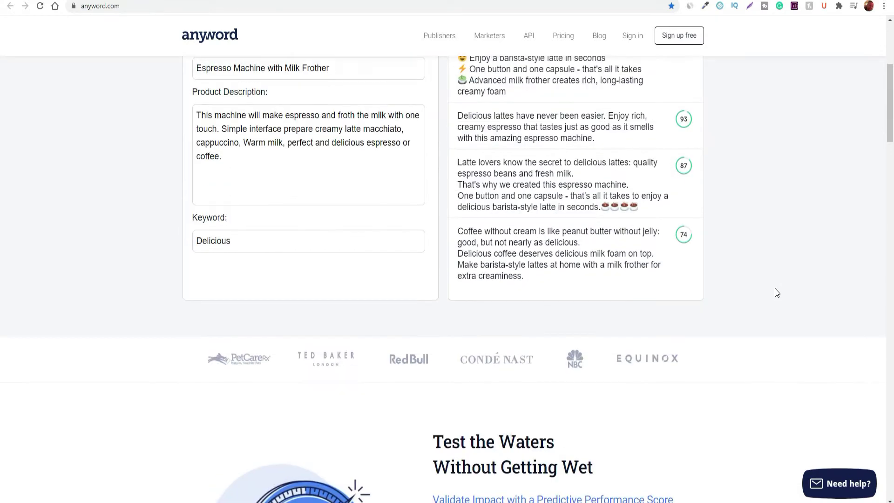
scroll(768, 312, down, 7)
scroll(393, 345, up, 3)
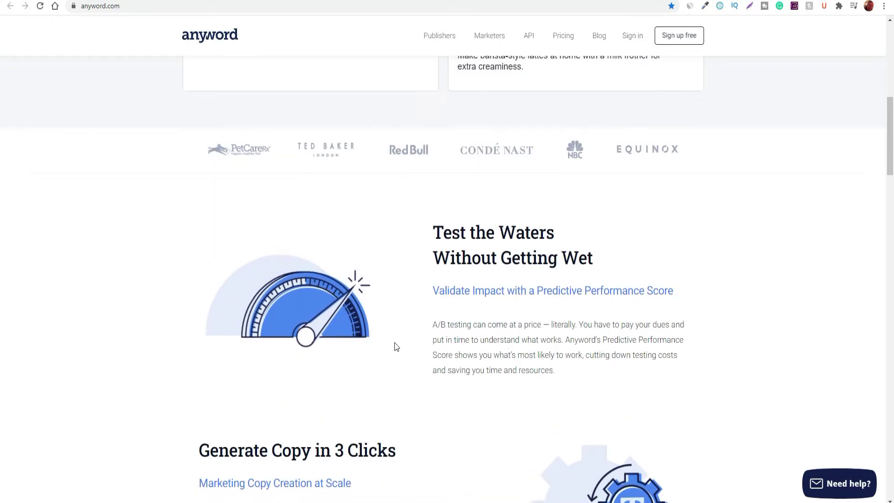
scroll(396, 342, down, 2)
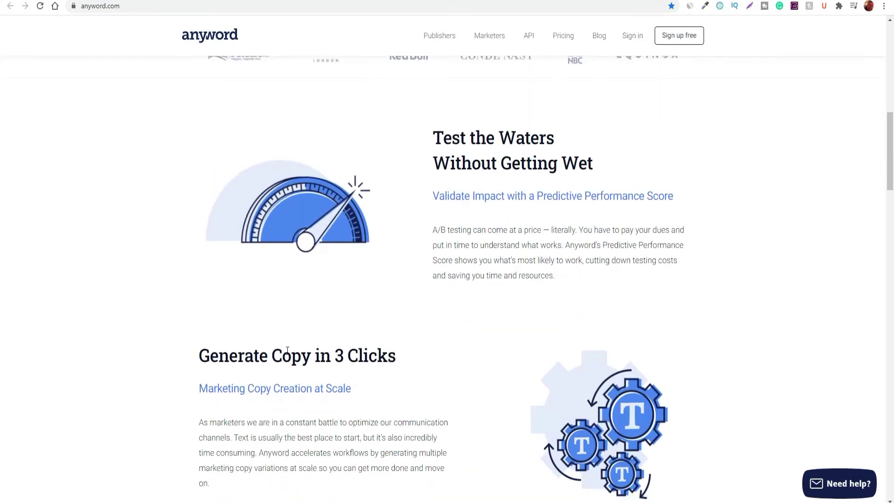
scroll(442, 359, down, 8)
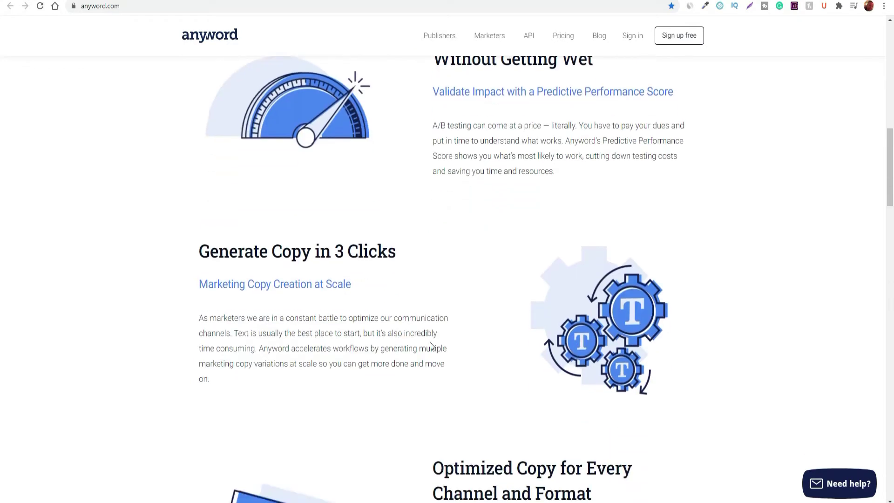
scroll(745, 393, down, 6)
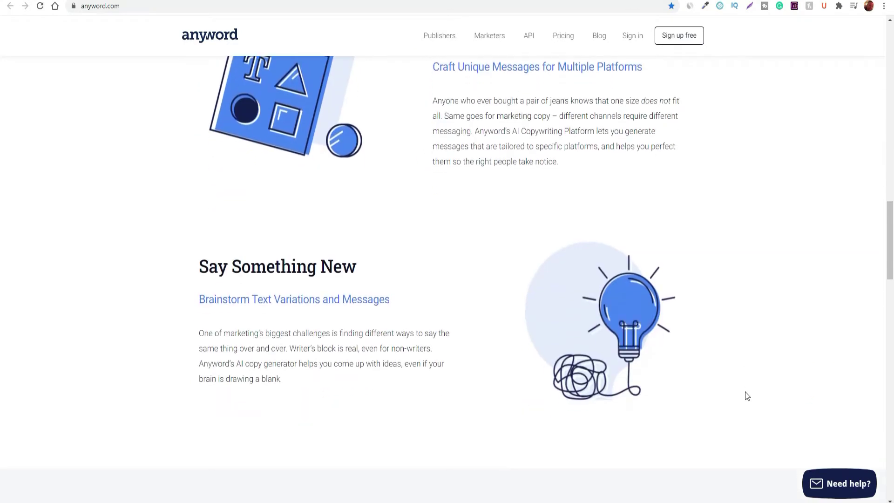
scroll(746, 395, down, 6)
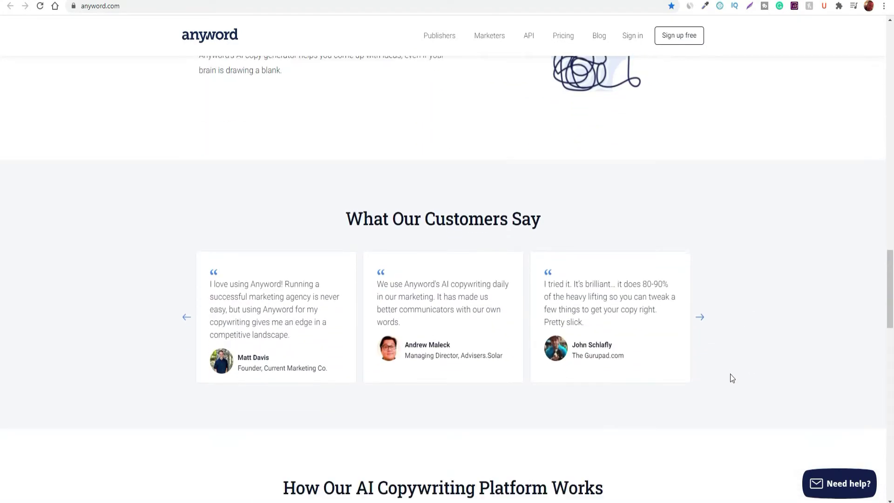
scroll(760, 385, down, 2)
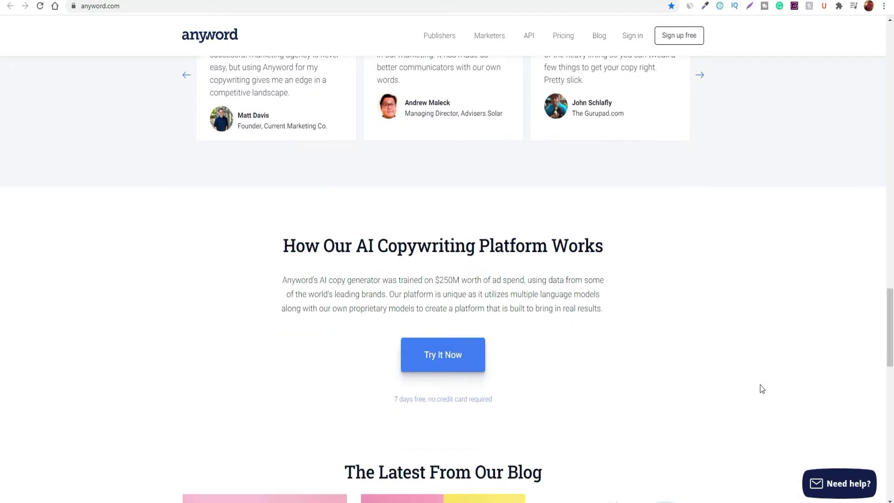
scroll(760, 384, down, 5)
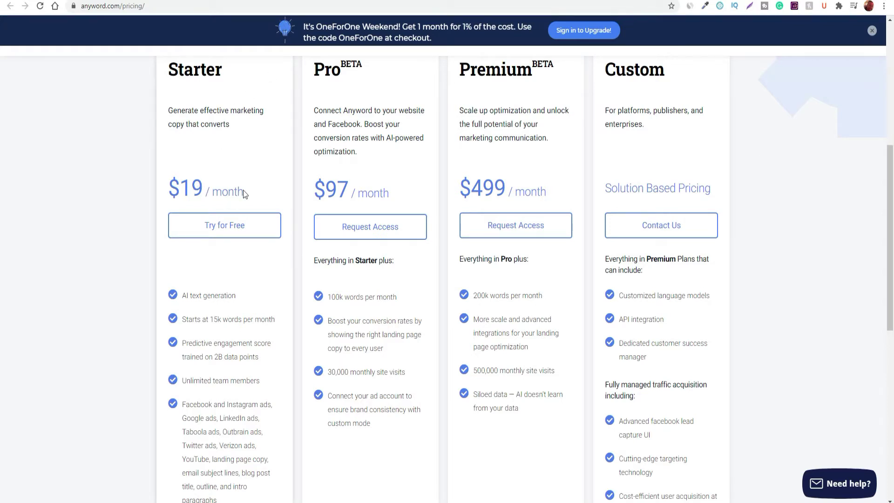
drag(168, 188, 242, 186)
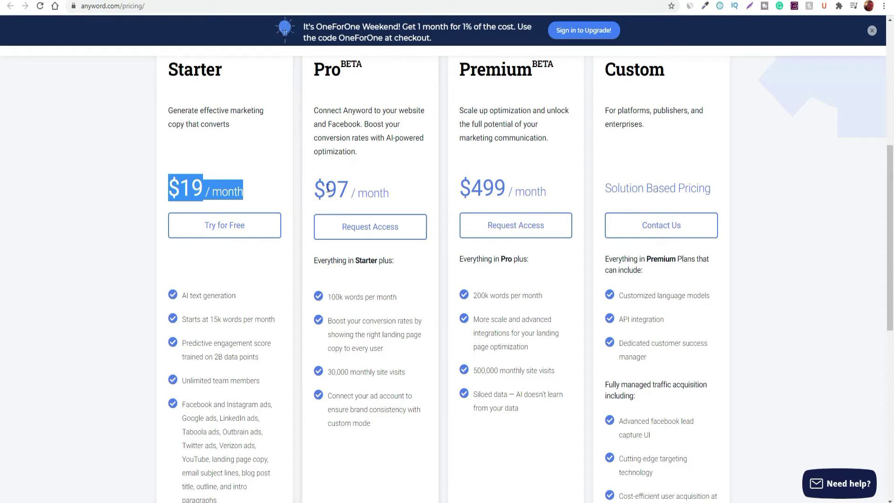
drag(314, 188, 547, 192)
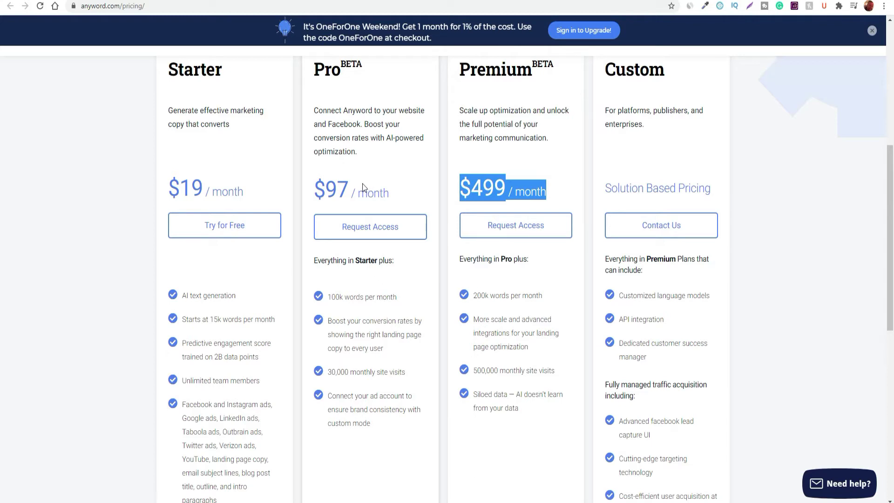
drag(326, 188, 389, 190)
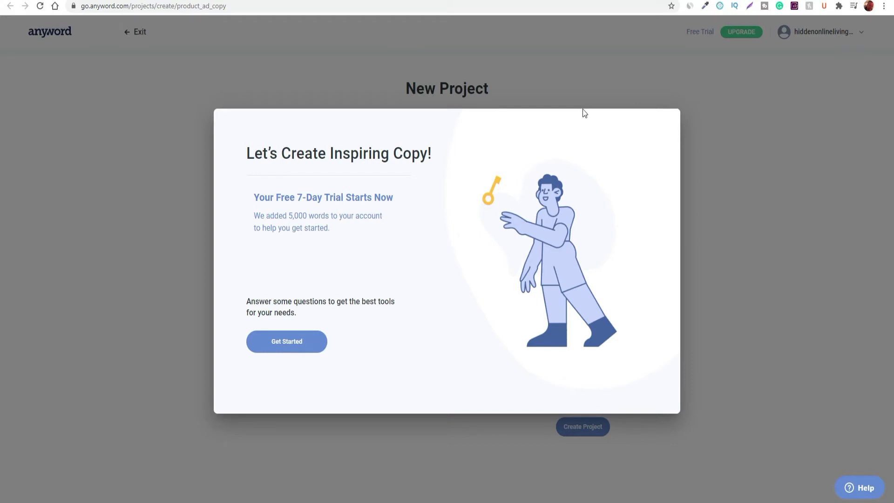
Read the free trial details, start the onboarding questions and submit the roles SEO Marketer, Copywriter, Email Marketer and Content Marketer.
drag(253, 197, 393, 197)
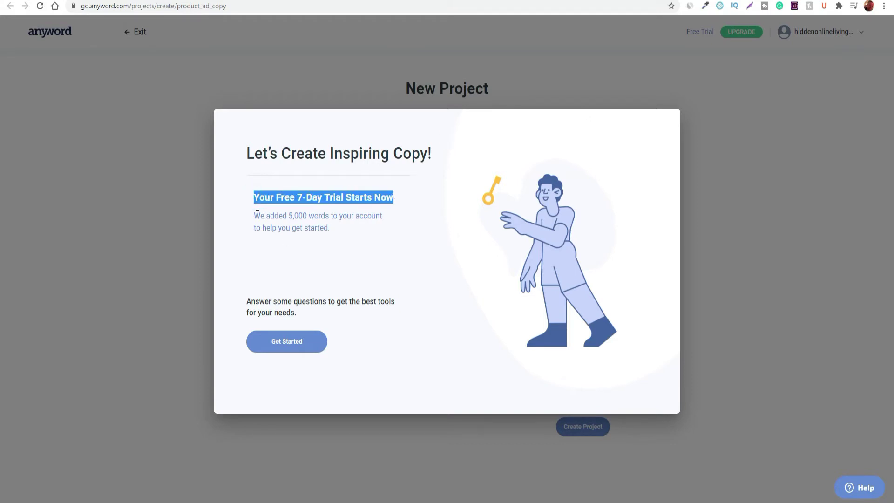
drag(255, 215, 383, 216)
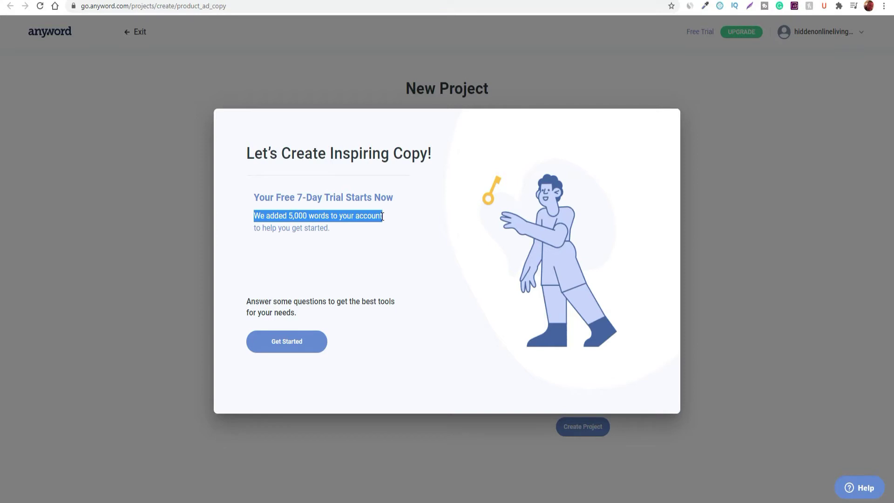
click(290, 215)
double_click(294, 216)
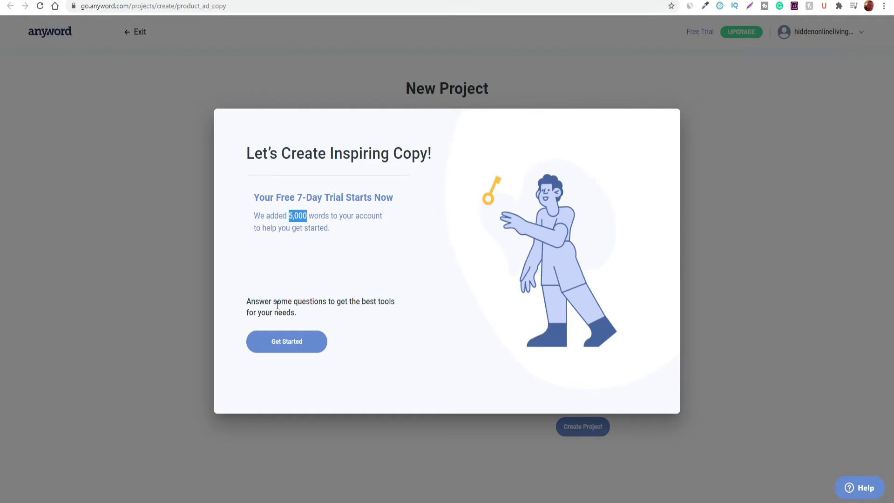
click(303, 348)
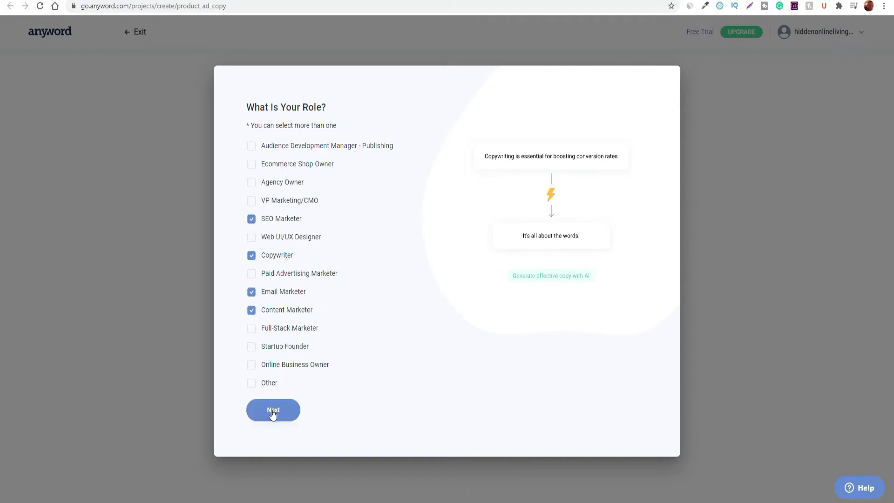
click(273, 411)
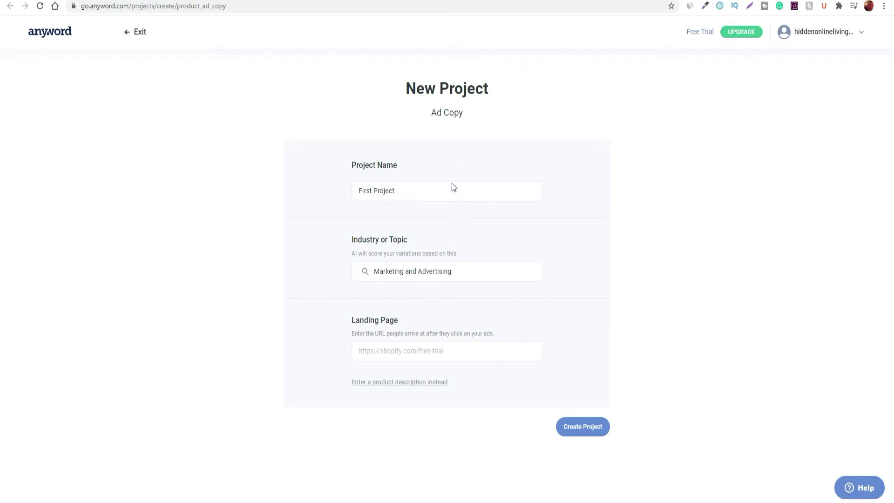
Name the new project Affiliate Marketing and set its landing page to the Hidden Online Living YouTube channel's URL.
drag(400, 193, 342, 189)
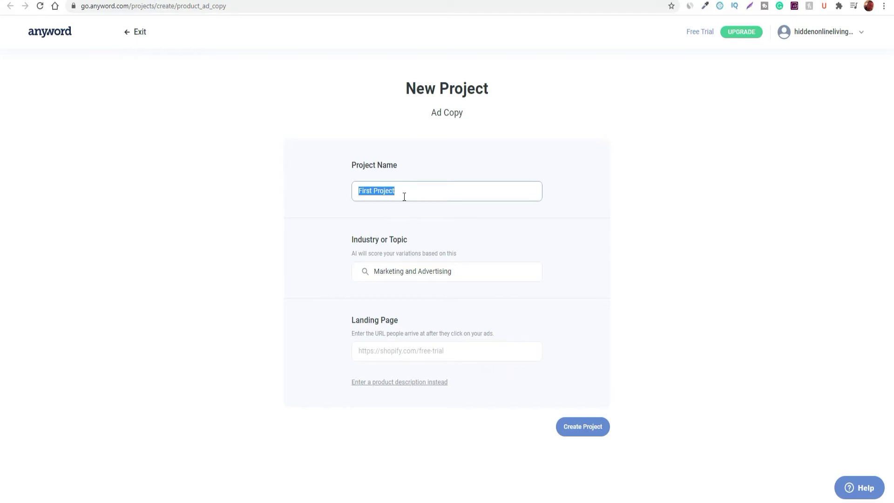
text(Affiliate Marketing)
key(ctrl+Tab)
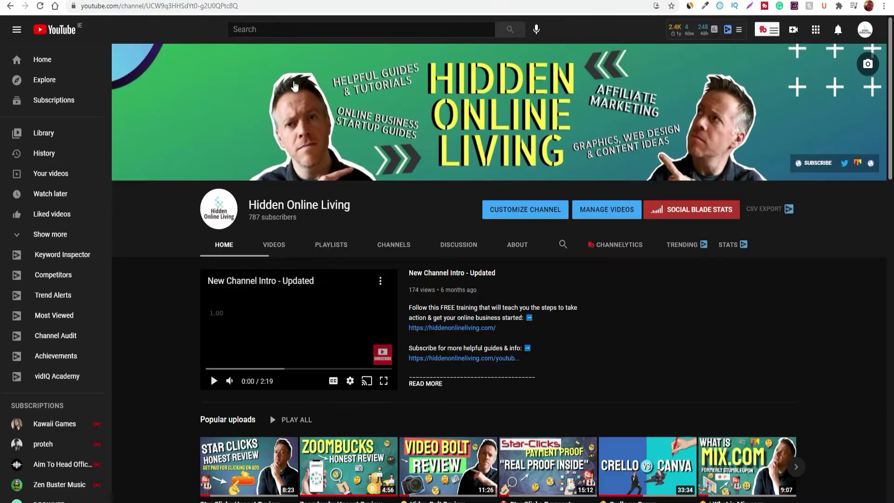
click(250, 8)
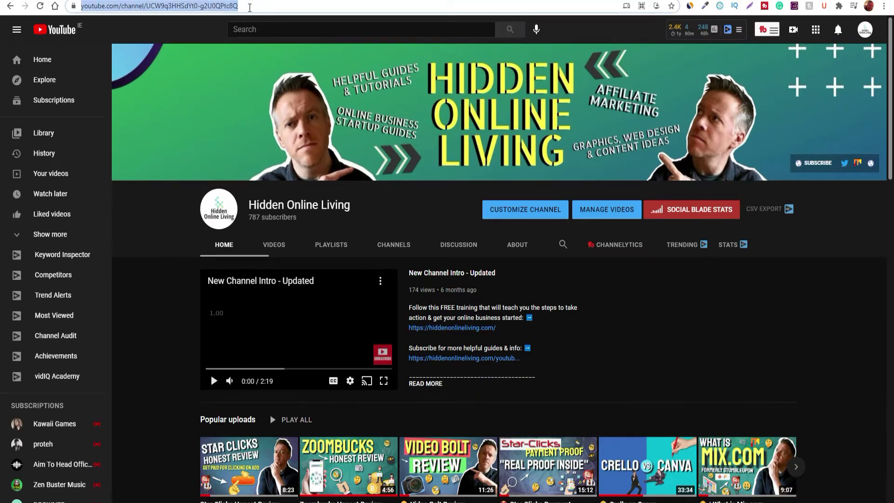
key(ctrl+Tab)
click(382, 347)
text(https://www.youtube.com/channel/UCW9q3HHSdYt0-g2U0QPtc8Q)
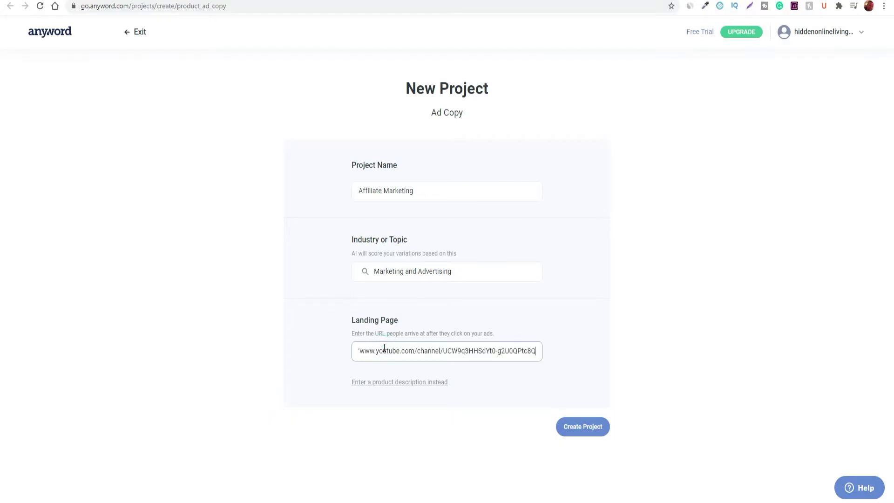
Review the product description imported from the landing page and create the Affiliate Marketing project.
scroll(610, 362, down, 3)
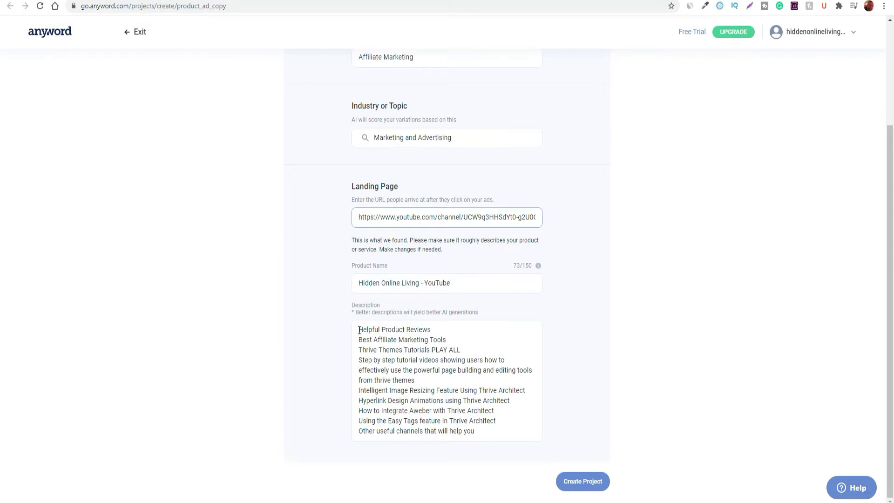
drag(360, 330, 486, 436)
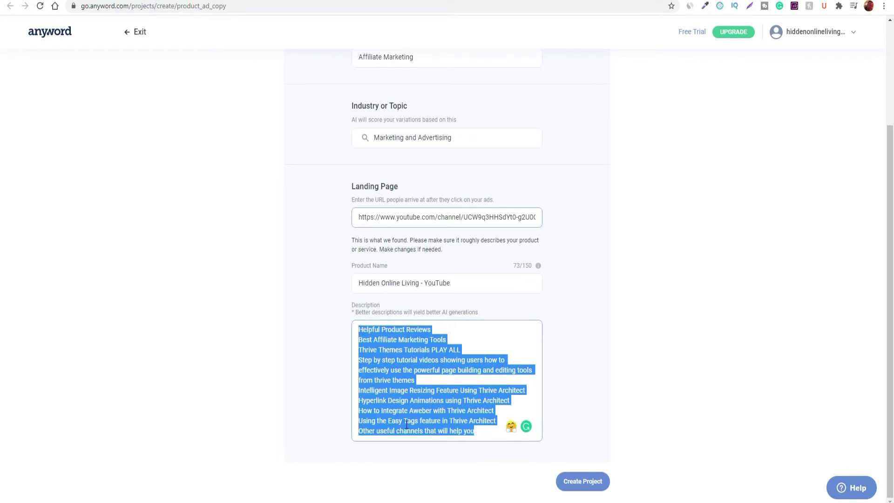
click(479, 437)
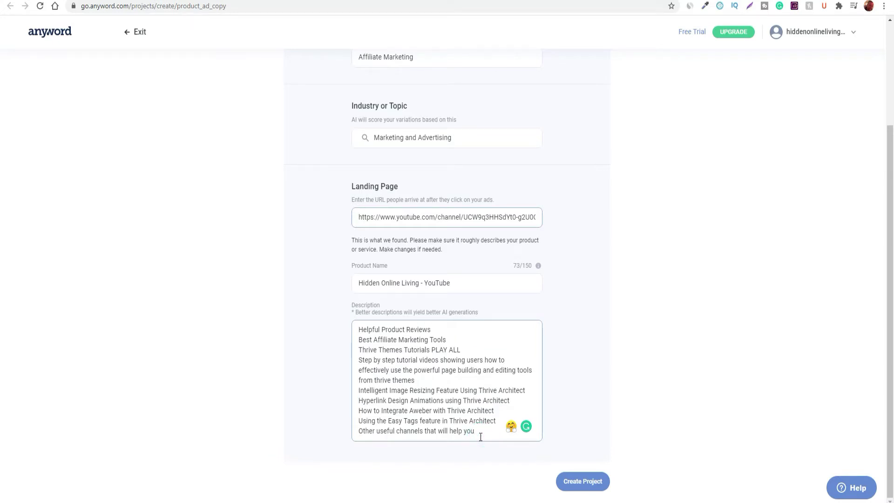
click(586, 484)
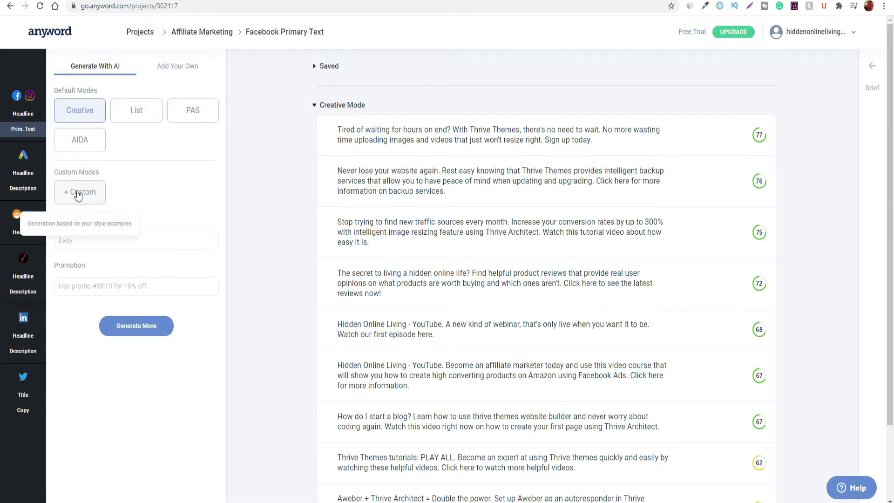
Read the first two Creative mode Facebook primary texts and view the second one's predicted engagement by age and gender.
click(79, 237)
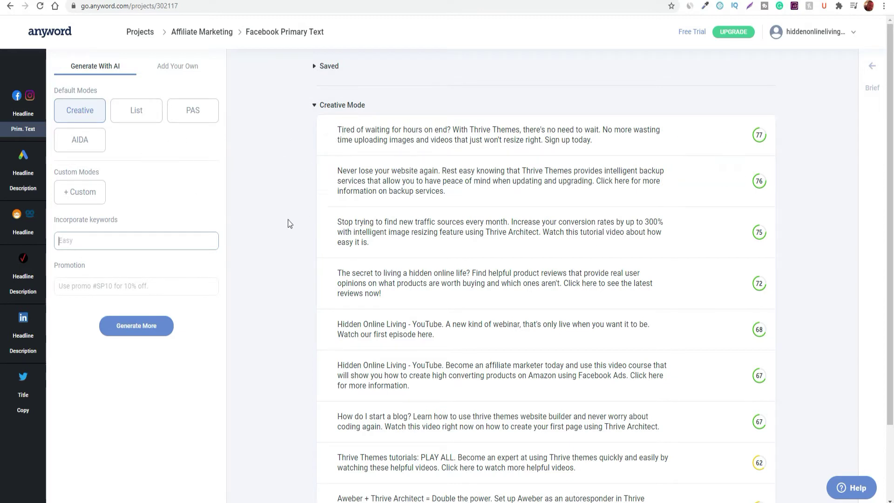
drag(337, 130, 598, 138)
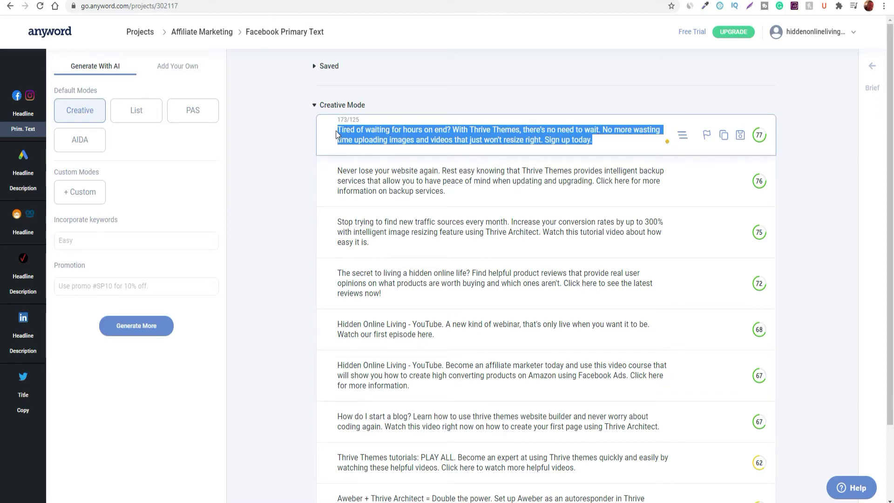
click(615, 129)
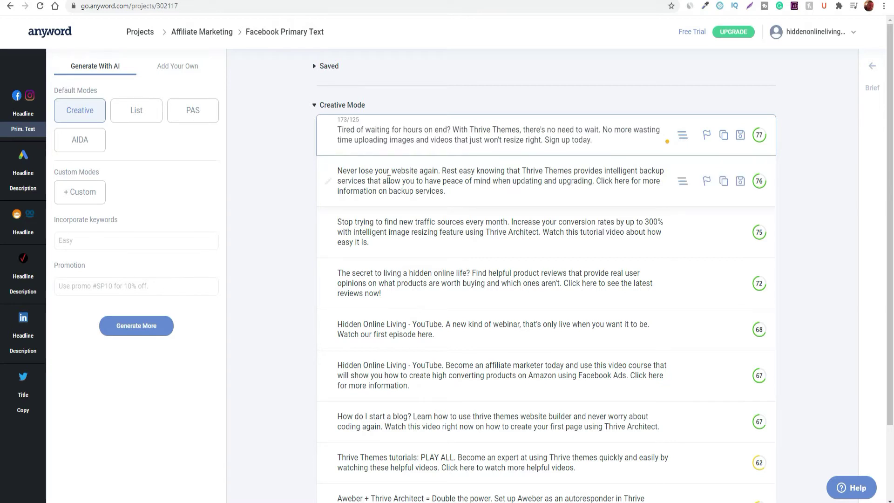
click(376, 172)
drag(338, 170, 474, 193)
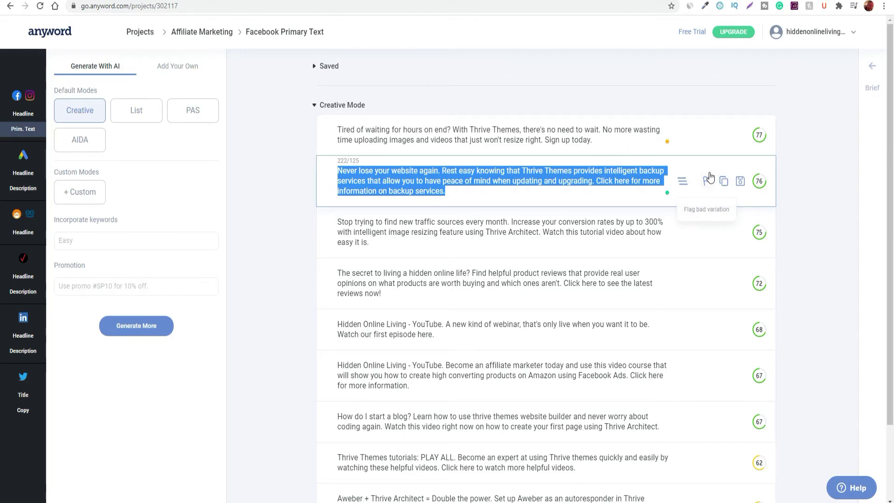
mouse_move(758, 183)
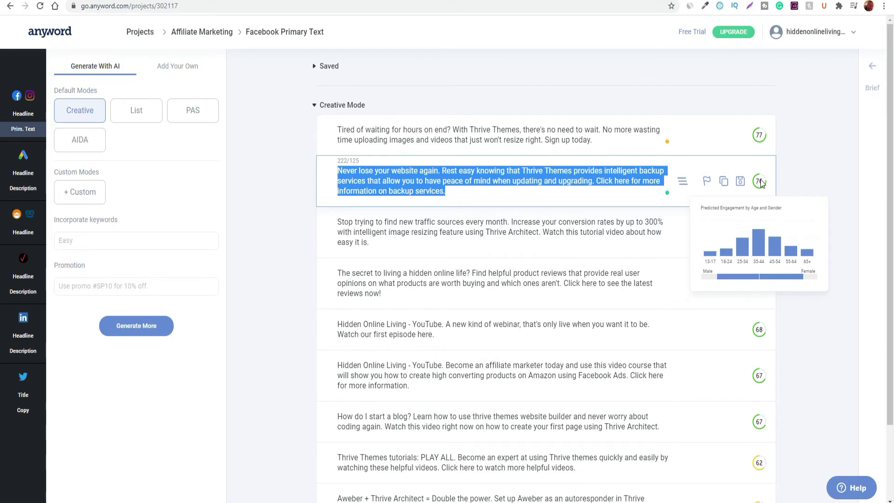
Look through the List, PAS and AIDA generation modes and return to Creative mode.
click(138, 110)
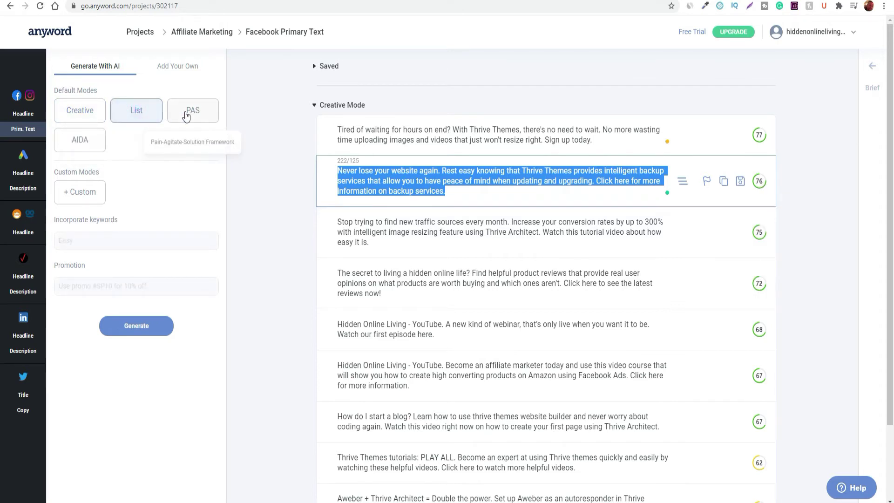
click(187, 115)
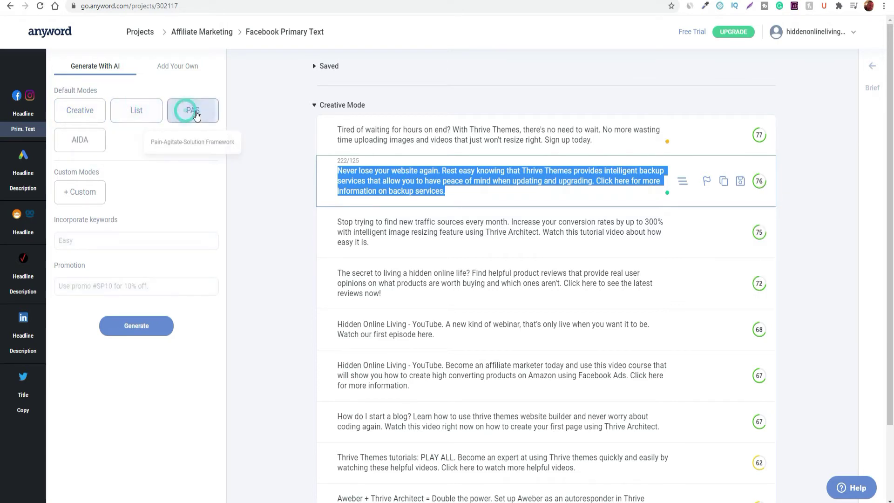
click(90, 142)
click(77, 112)
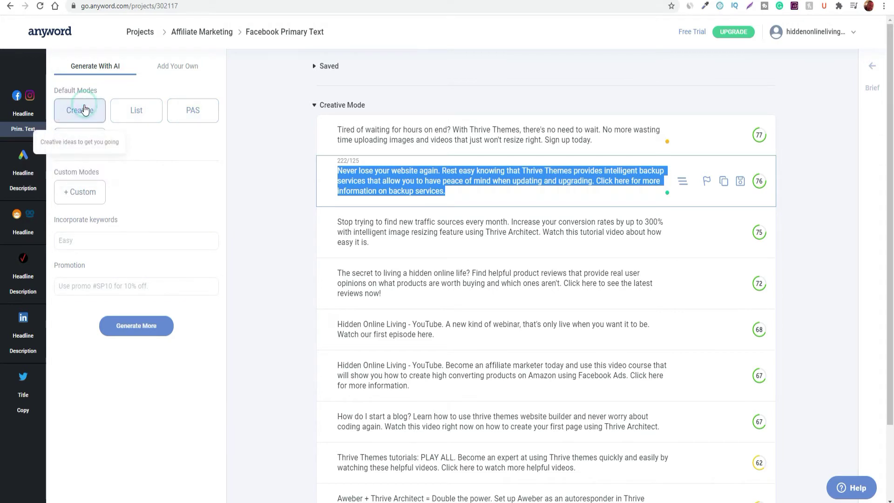
click(83, 239)
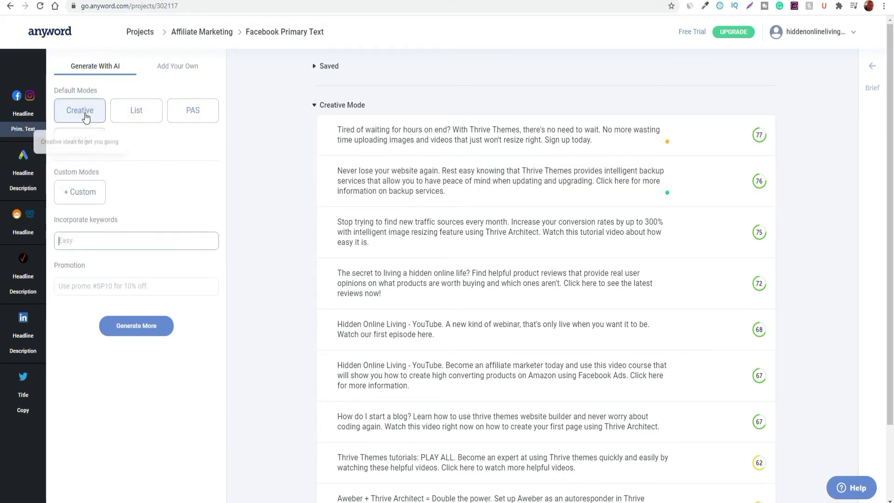
click(137, 111)
click(186, 113)
click(82, 107)
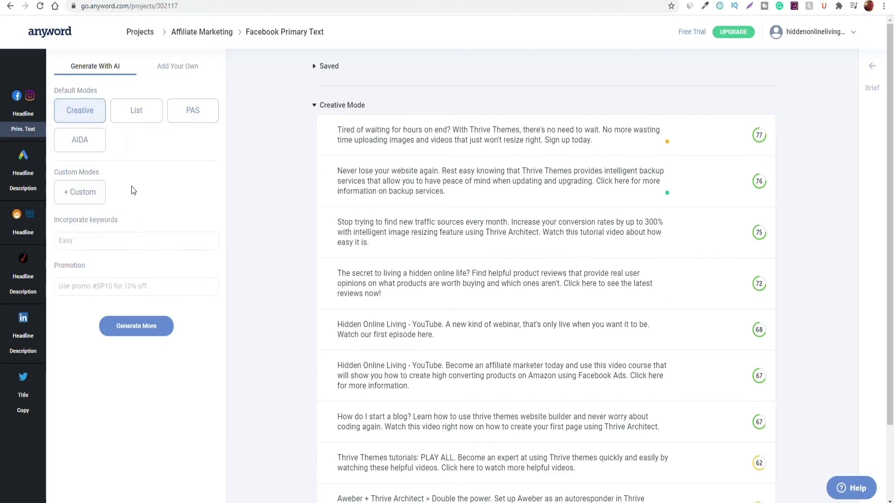
Generate new Creative mode Facebook primary texts incorporating the keyword "anyword review".
click(84, 242)
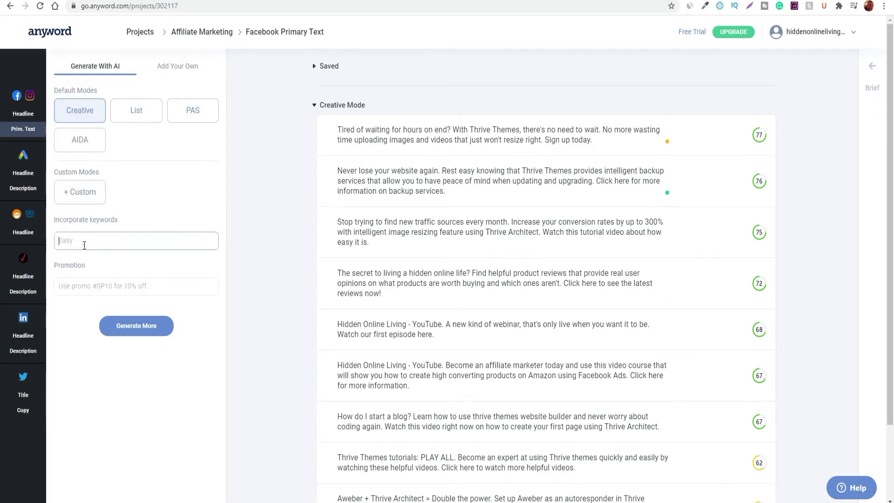
text(a)
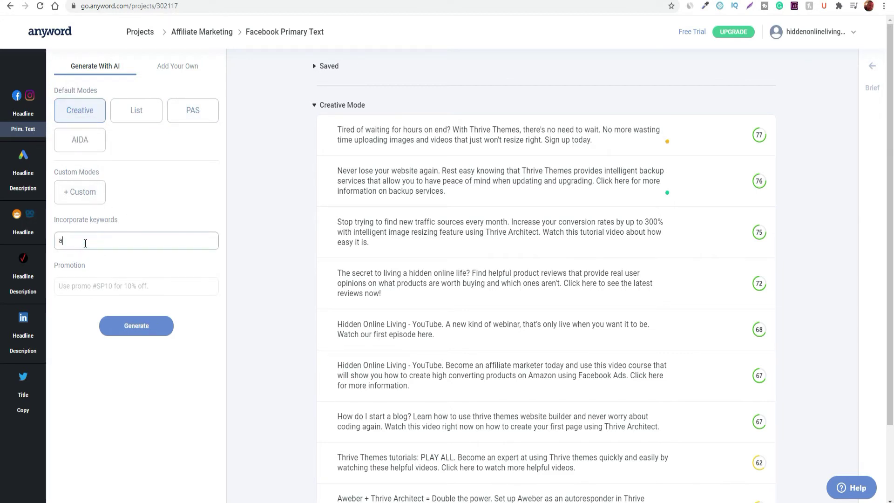
text(nyword review)
key(Return)
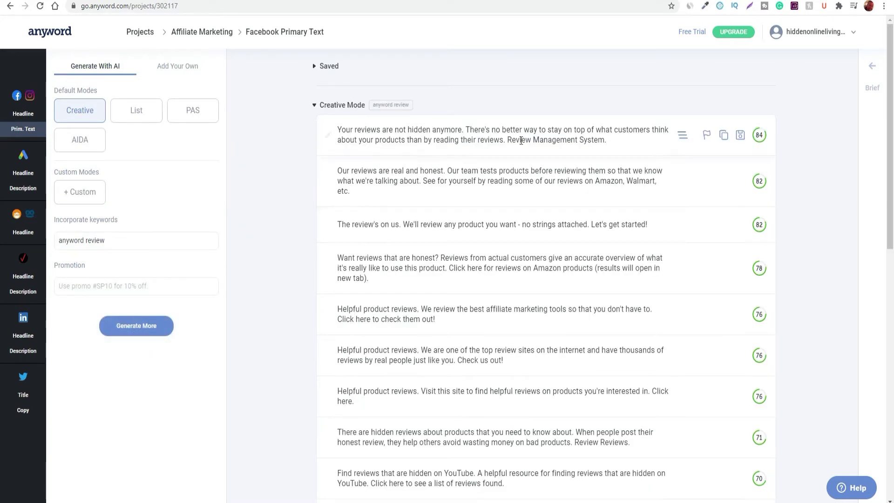
Read through the keyword-based Creative mode variations and compare them with the earlier Creative mode set below.
drag(338, 129, 605, 141)
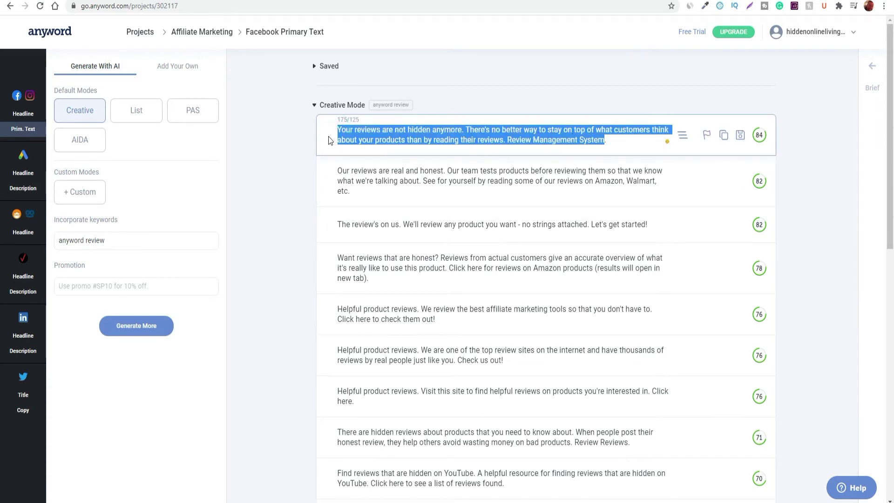
triple_click(382, 189)
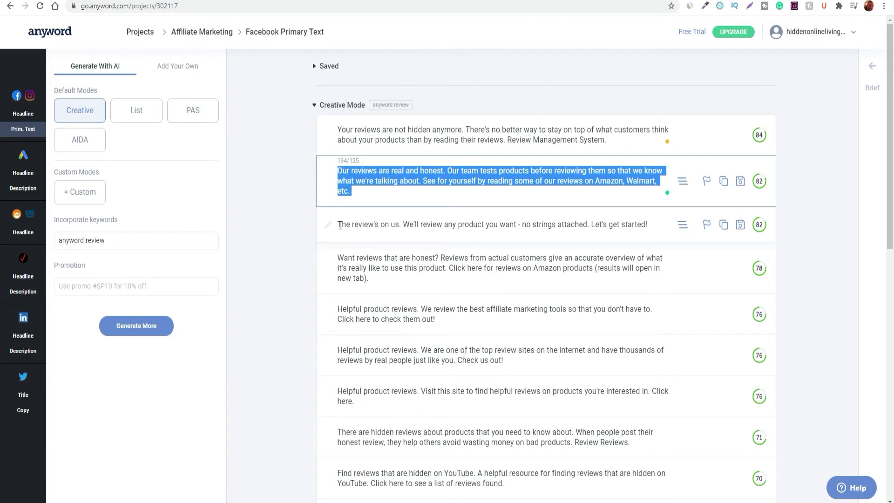
drag(338, 226, 652, 226)
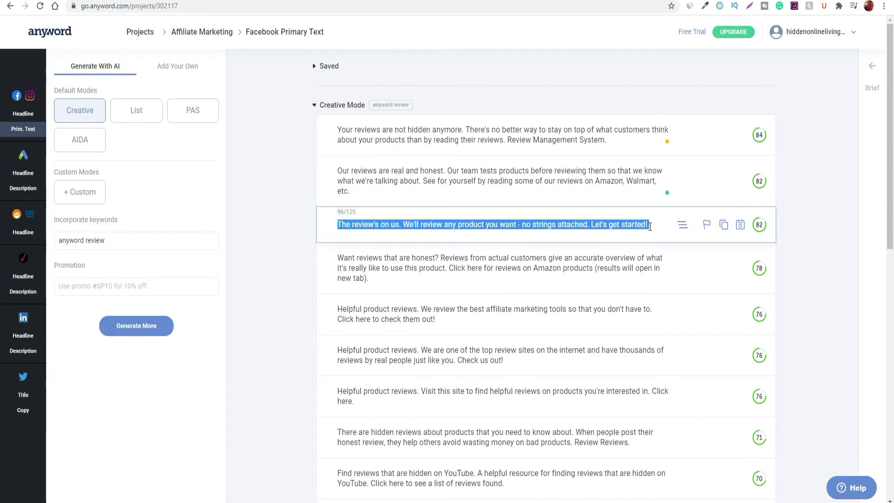
drag(339, 258, 370, 280)
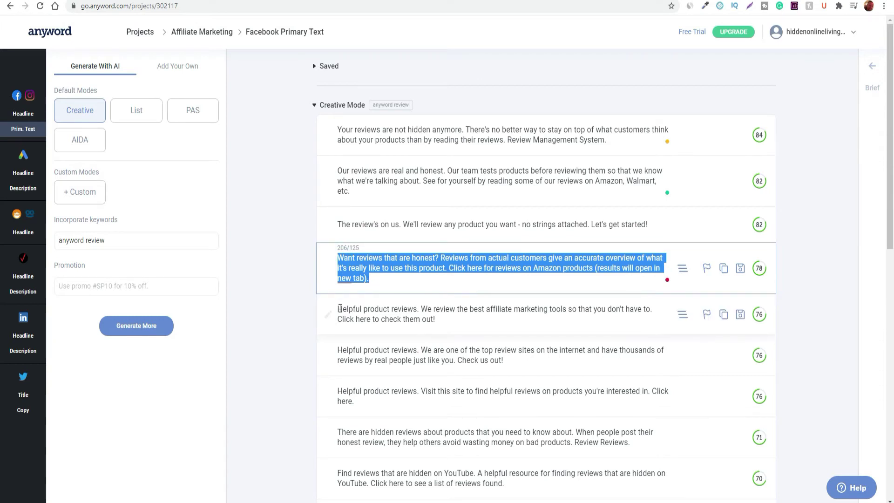
drag(338, 308, 436, 320)
scroll(391, 297, down, 2)
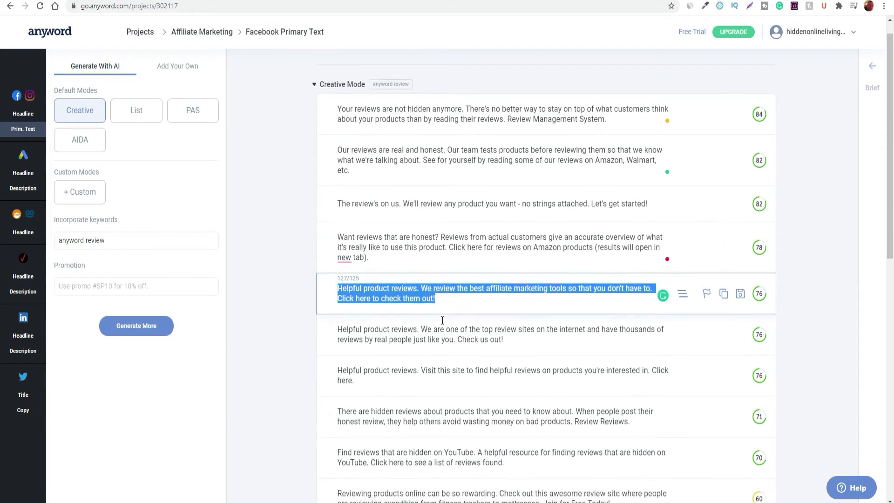
scroll(382, 305, down, 9)
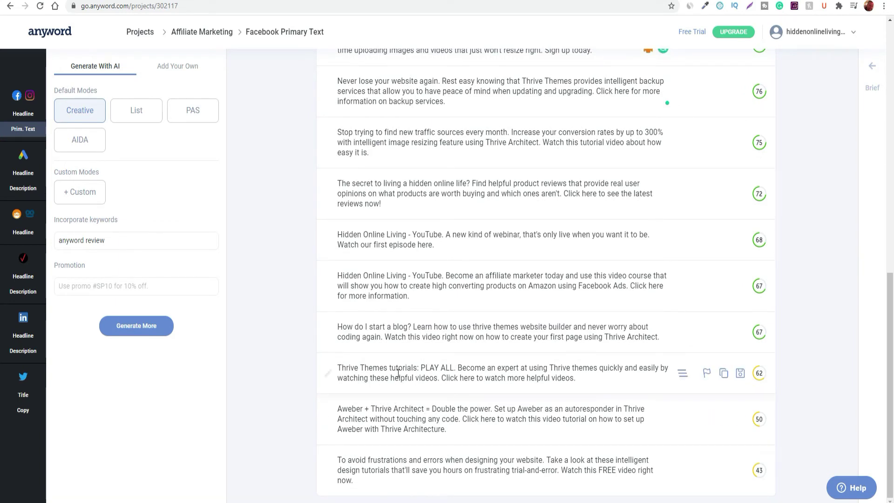
scroll(303, 295, up, 6)
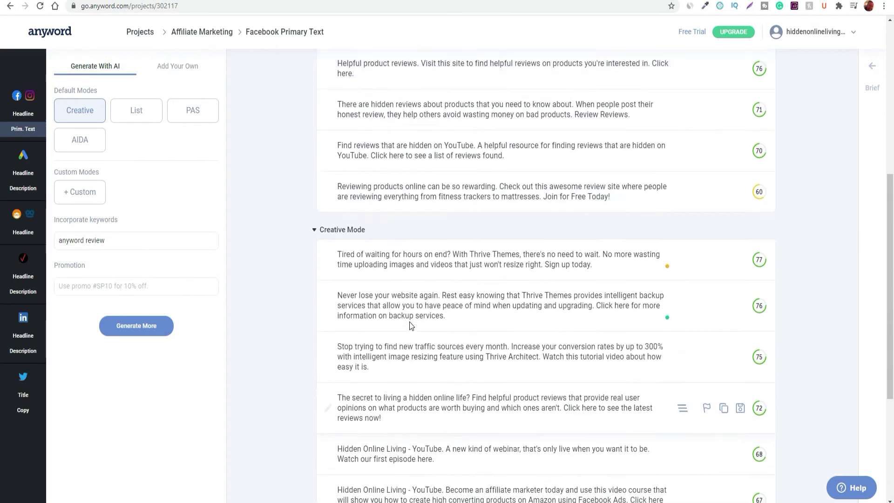
scroll(399, 287, down, 6)
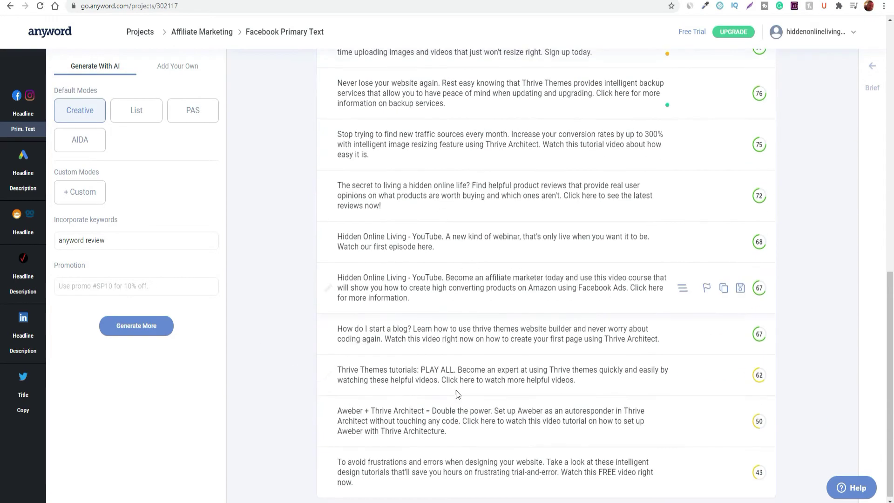
drag(338, 275, 560, 298)
scroll(463, 415, up, 10)
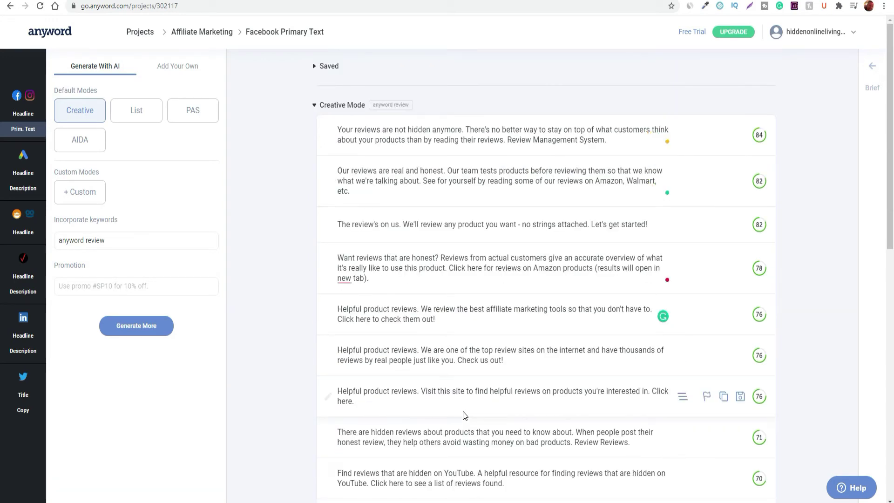
Generate a set of Facebook primary texts in List mode.
click(135, 111)
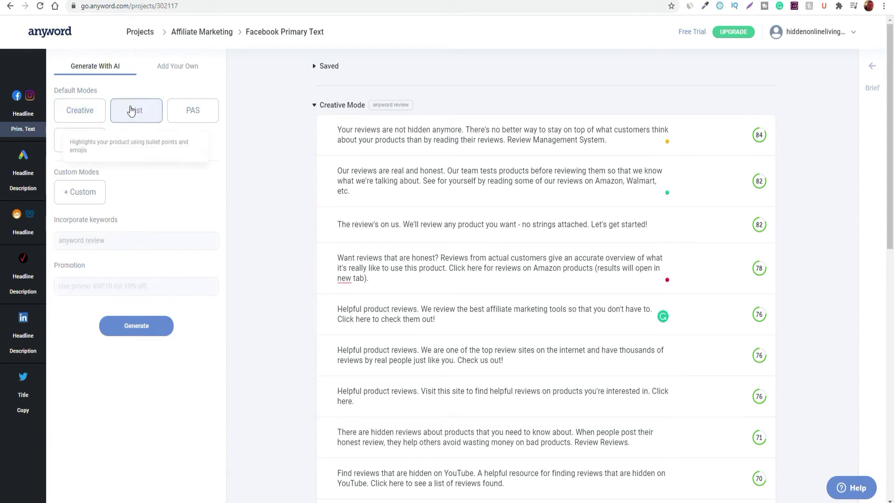
click(136, 325)
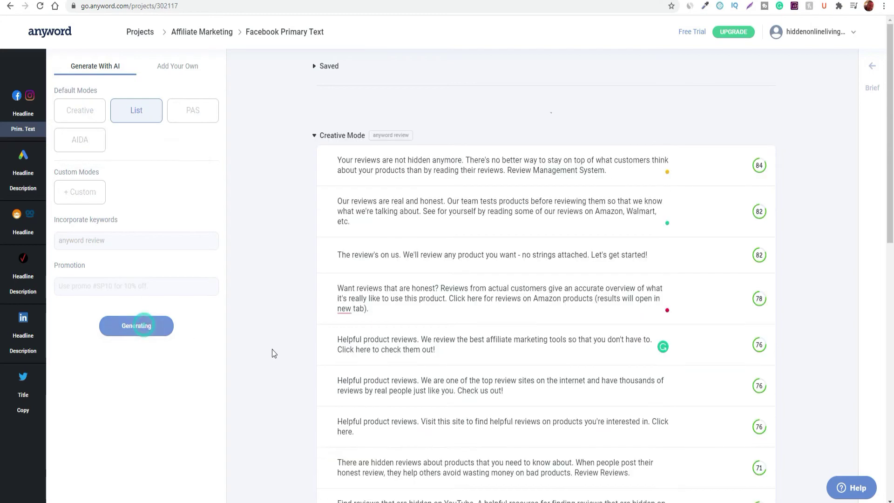
Examine the List mode variations, including their bulleted lines, emojis and performance scores.
drag(340, 130, 515, 222)
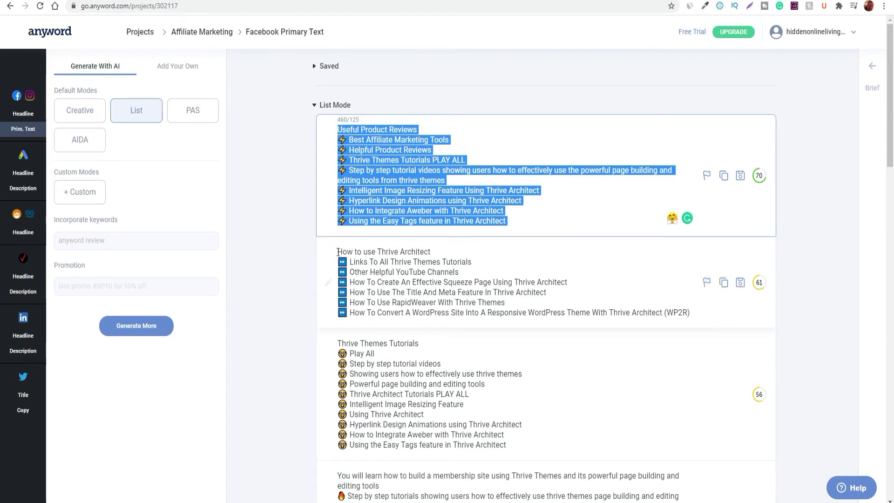
drag(337, 251, 704, 323)
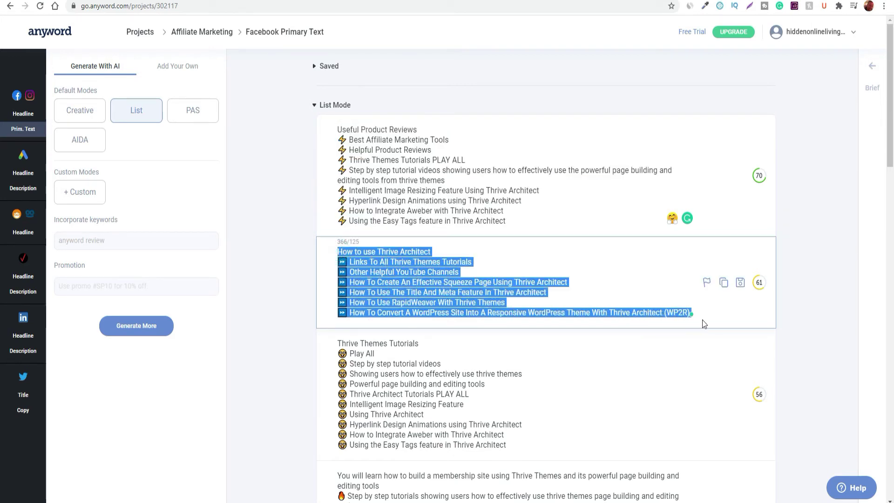
drag(338, 343, 492, 446)
scroll(493, 445, down, 4)
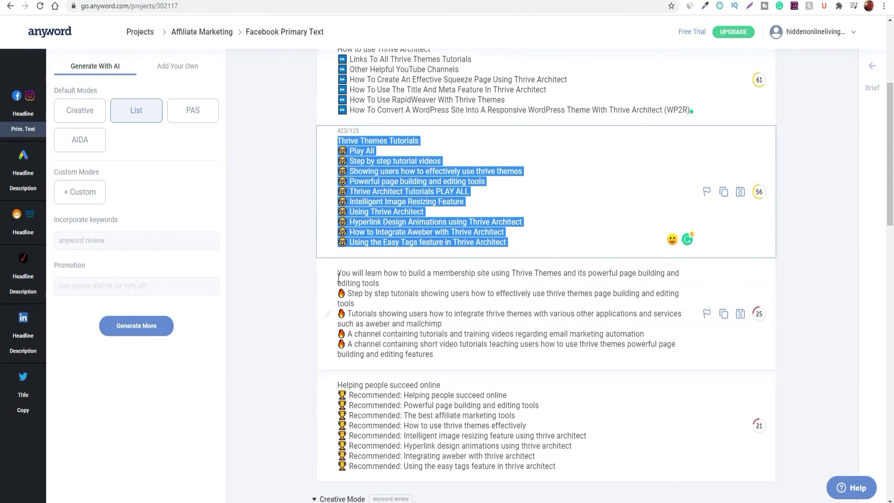
drag(337, 273, 449, 364)
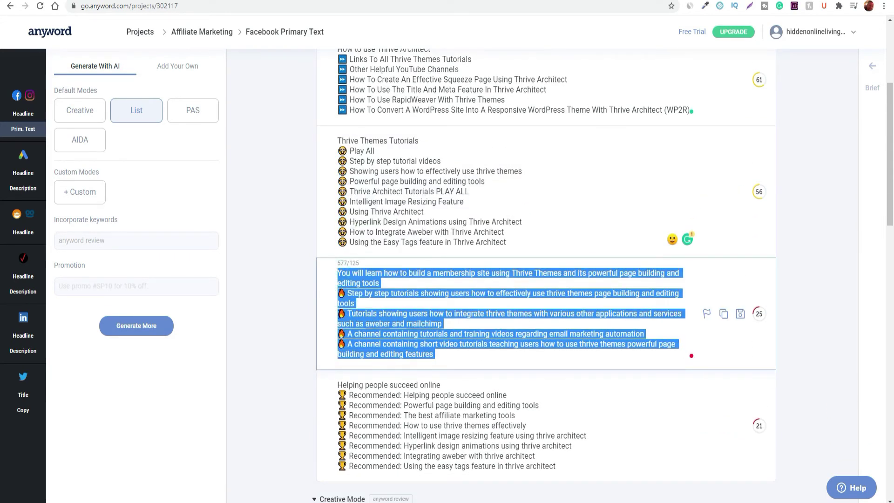
click(346, 314)
drag(346, 314, 338, 315)
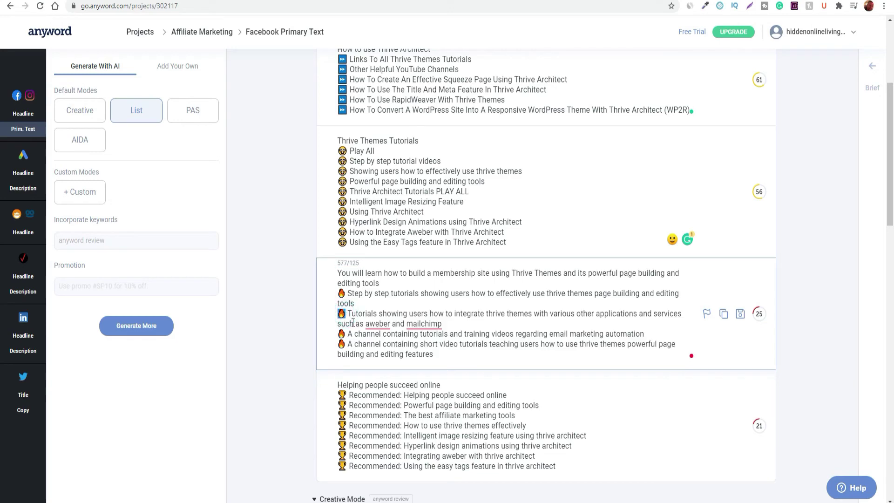
drag(340, 272, 614, 352)
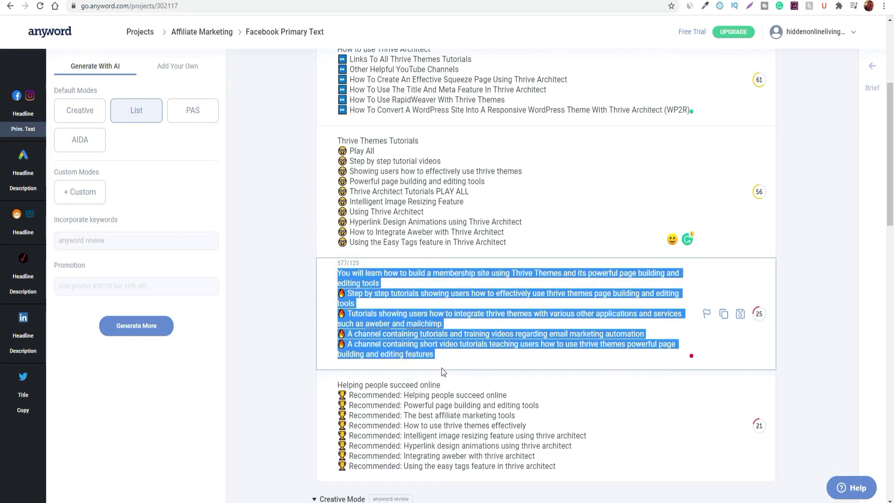
scroll(444, 373, down, 5)
scroll(363, 307, up, 3)
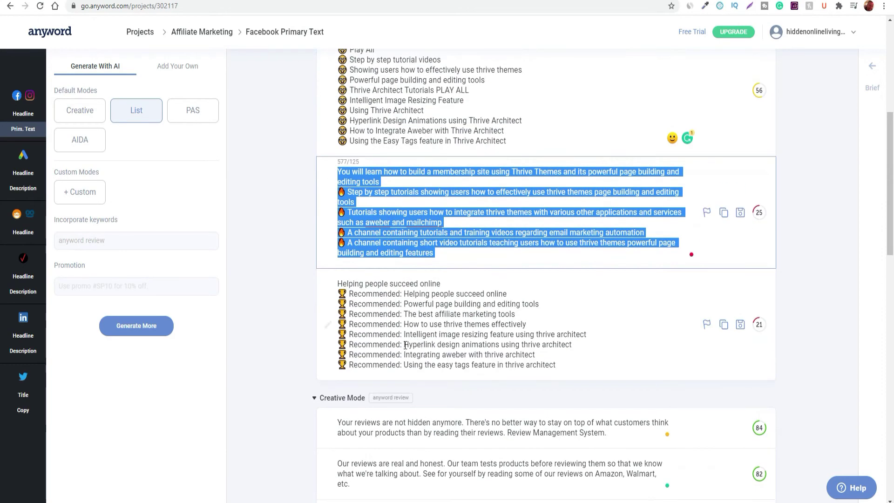
Read the "Helping people succeed online" List mode variation and compare it with the "Useful Product Reviews" one.
drag(340, 284, 569, 374)
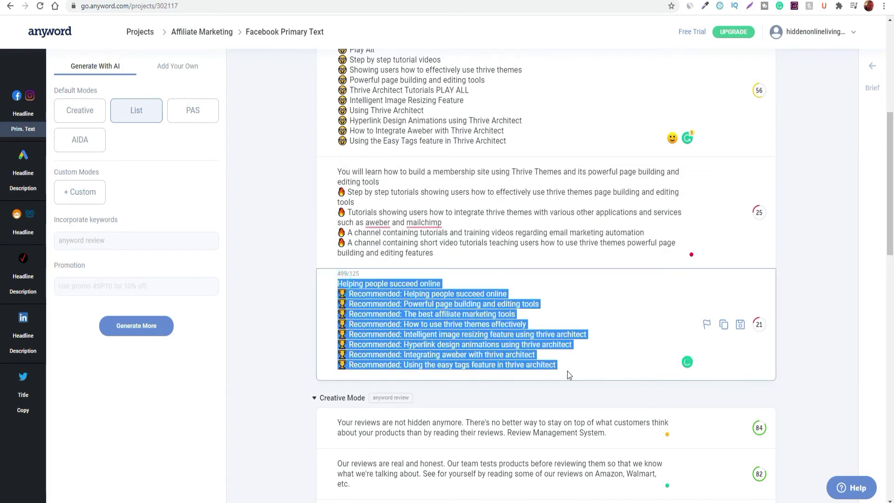
scroll(543, 357, up, 5)
scroll(555, 361, up, 3)
drag(508, 222, 340, 124)
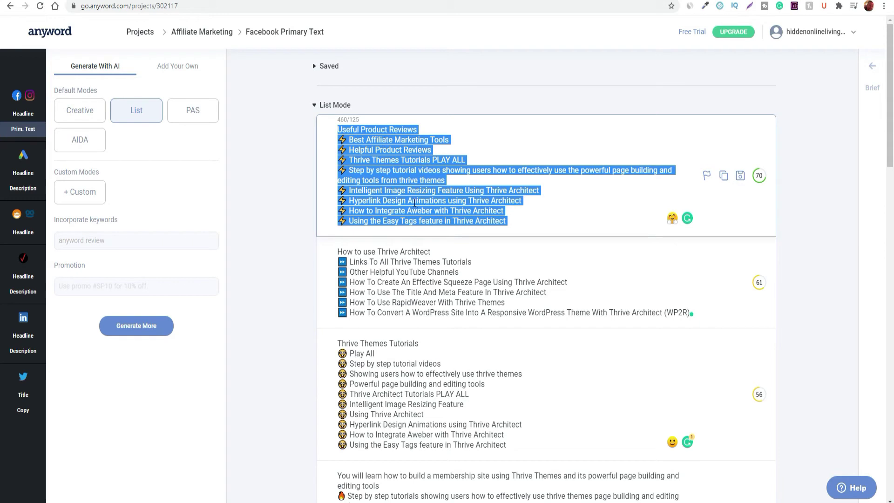
click(539, 211)
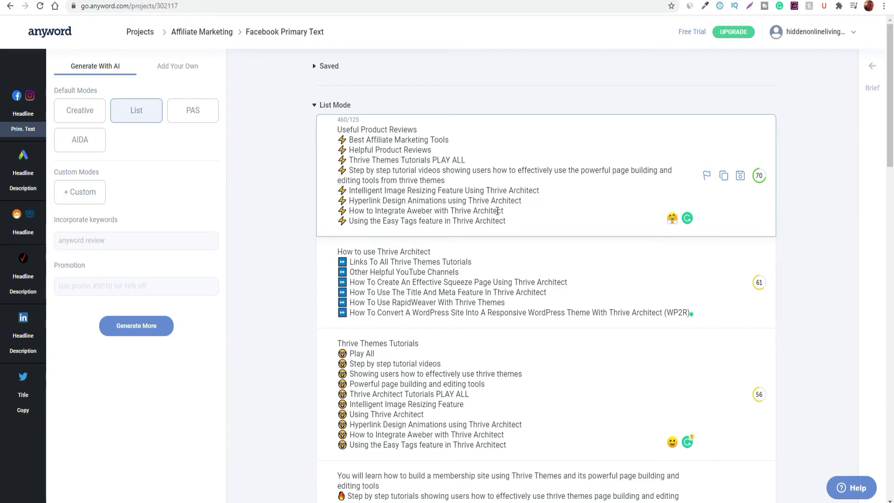
drag(507, 221, 334, 129)
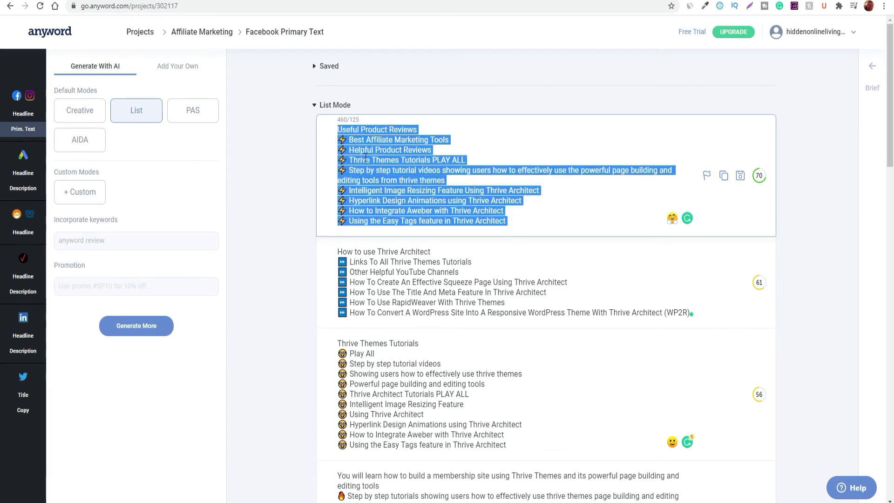
click(540, 222)
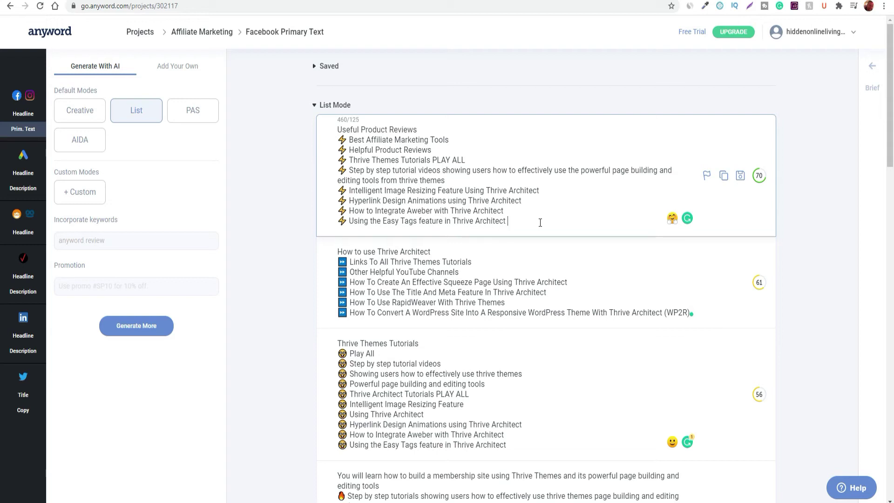
click(540, 222)
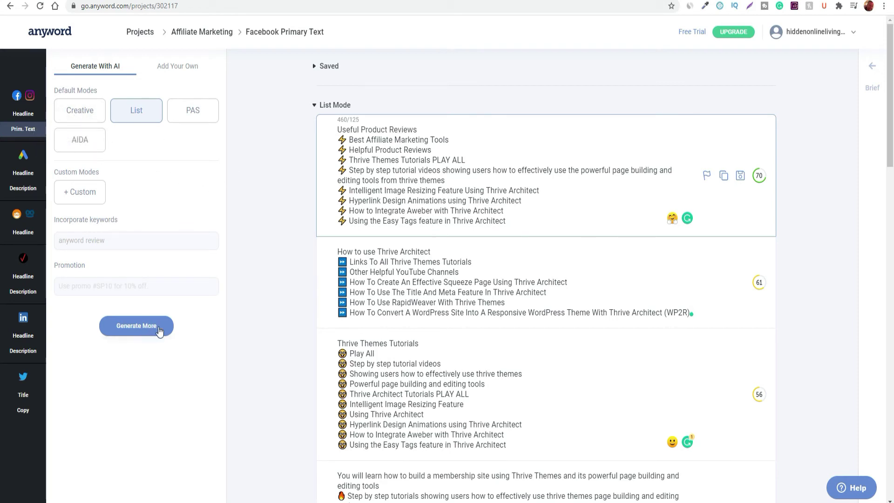
Copy the "Useful Product Reviews" List mode variation and highlight the "How to use Thrive Architect" one for review.
drag(337, 129, 516, 231)
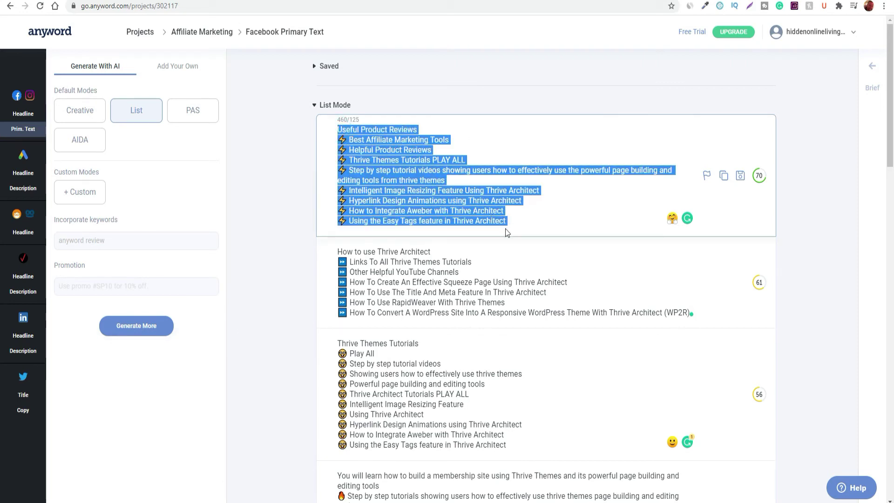
click(724, 176)
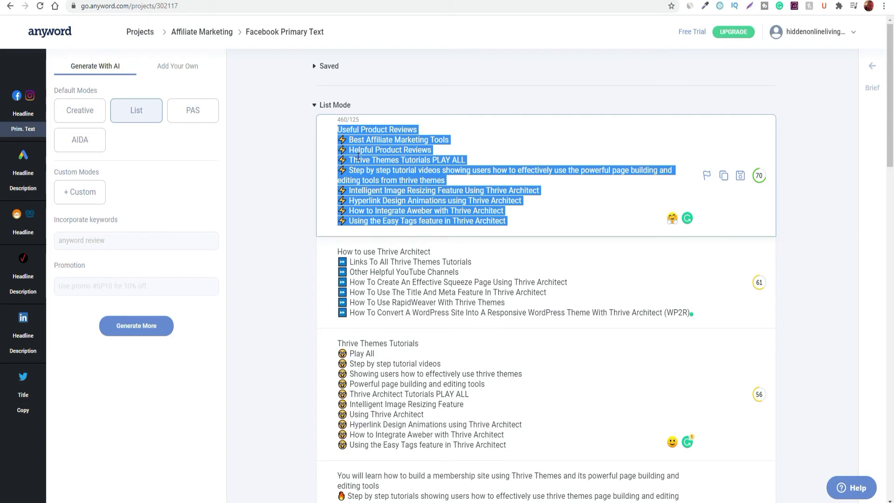
click(510, 219)
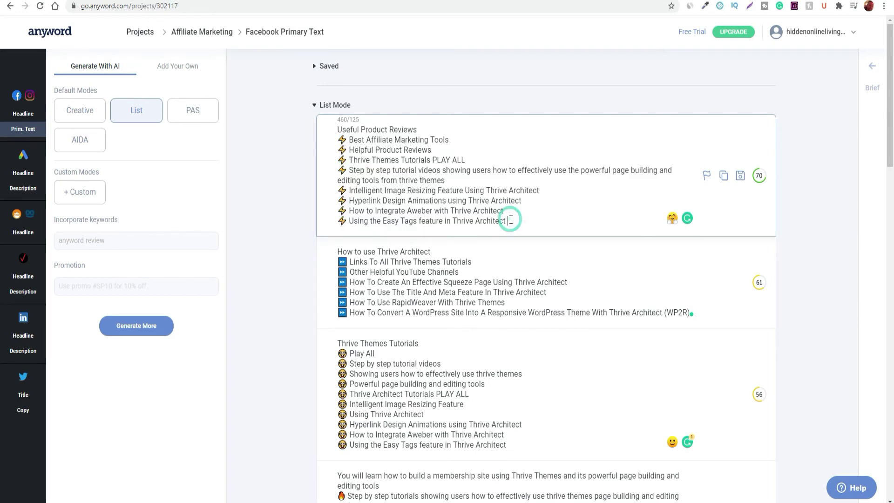
drag(510, 220, 338, 126)
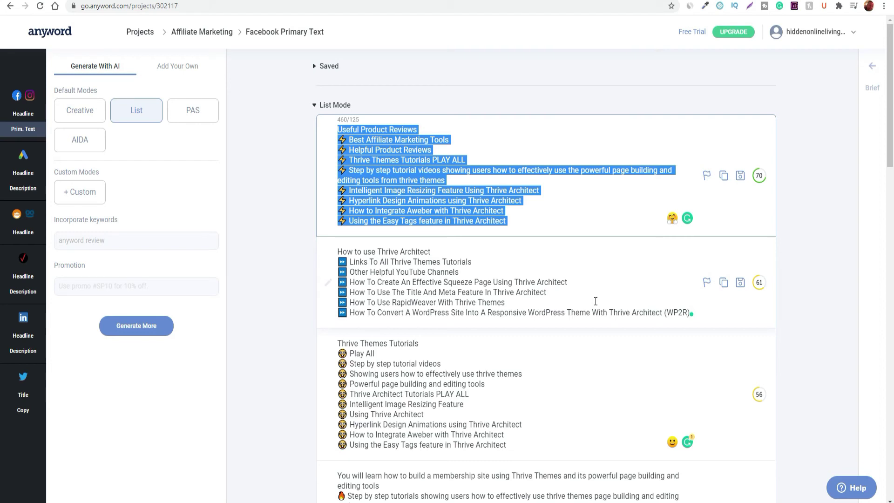
drag(339, 251, 691, 313)
Switch the generation mode to Creative and read the first three Creative mode variations for the keyword "anyword review".
click(80, 111)
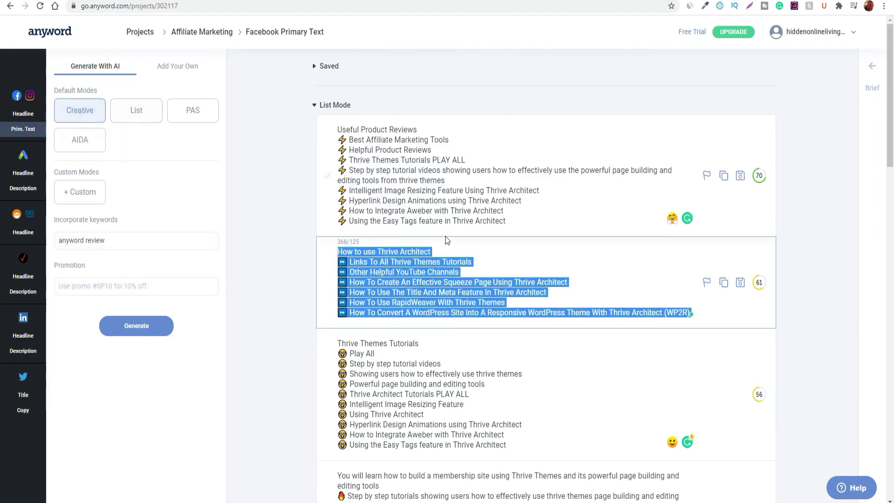
scroll(266, 300, down, 10)
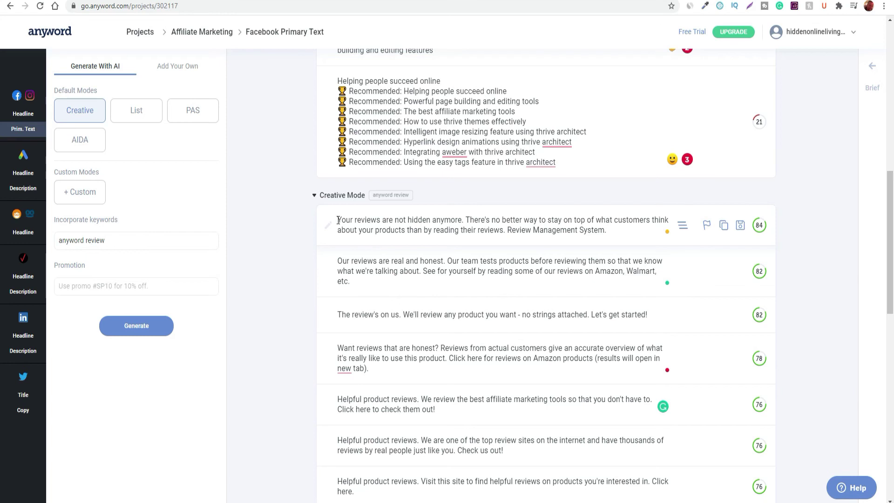
drag(338, 220, 606, 230)
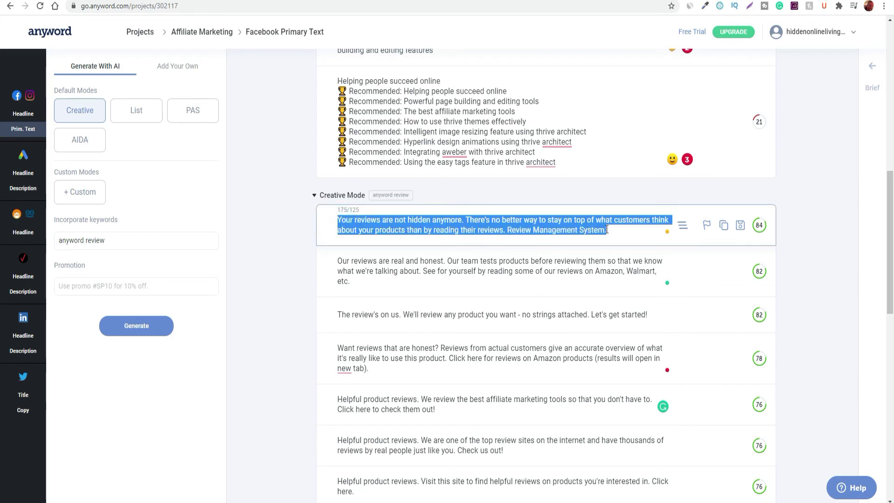
drag(341, 259, 351, 281)
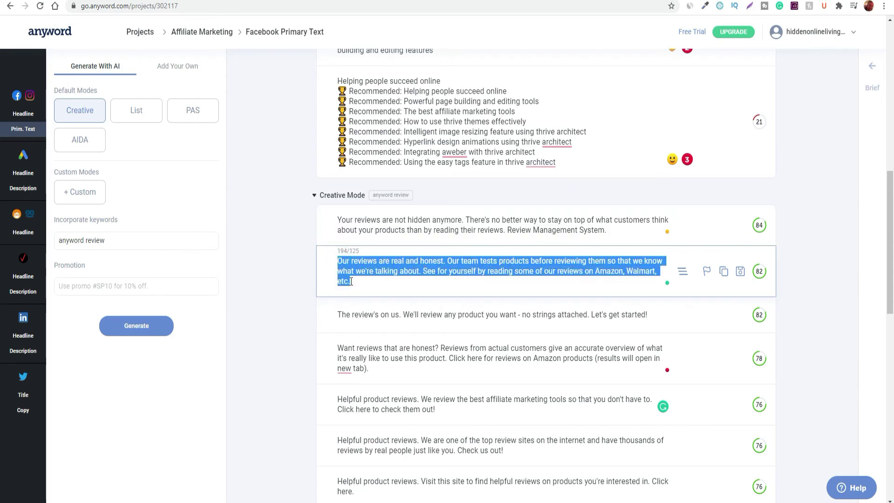
drag(338, 314, 648, 311)
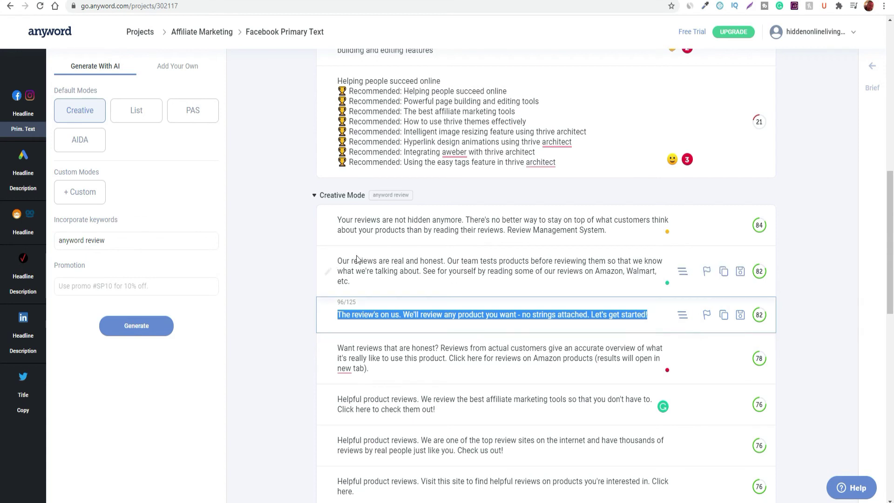
drag(338, 219, 609, 231)
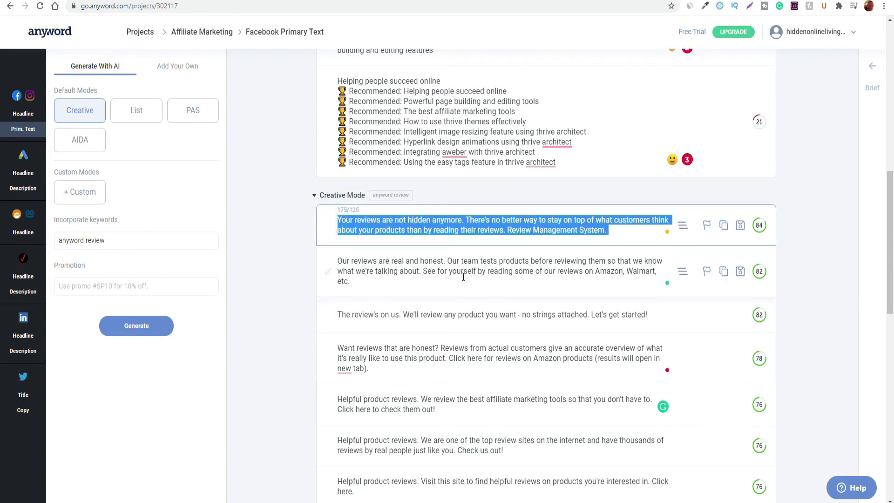
Look over the List mode variations again, highlighting "Links To All Thrive Themes Tutorials" in the "How to use Thrive Architect" text.
scroll(438, 294, up, 3)
scroll(438, 294, up, 4)
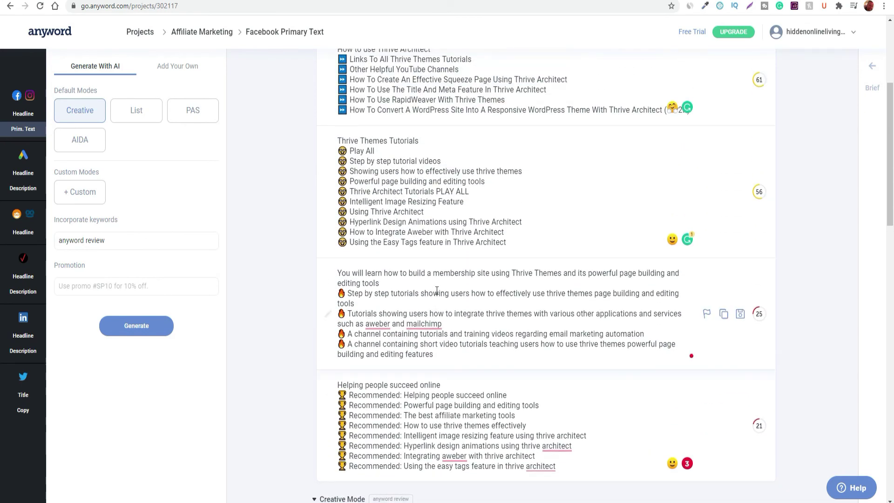
scroll(437, 291, up, 5)
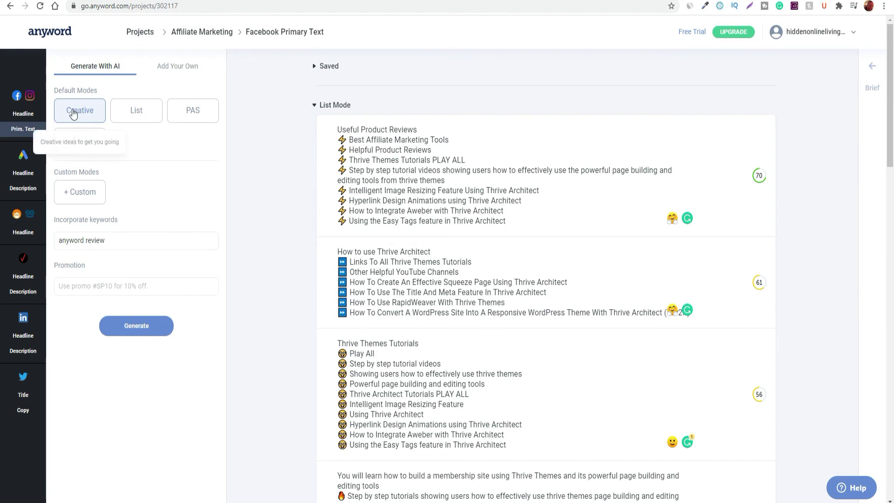
scroll(498, 385, down, 3)
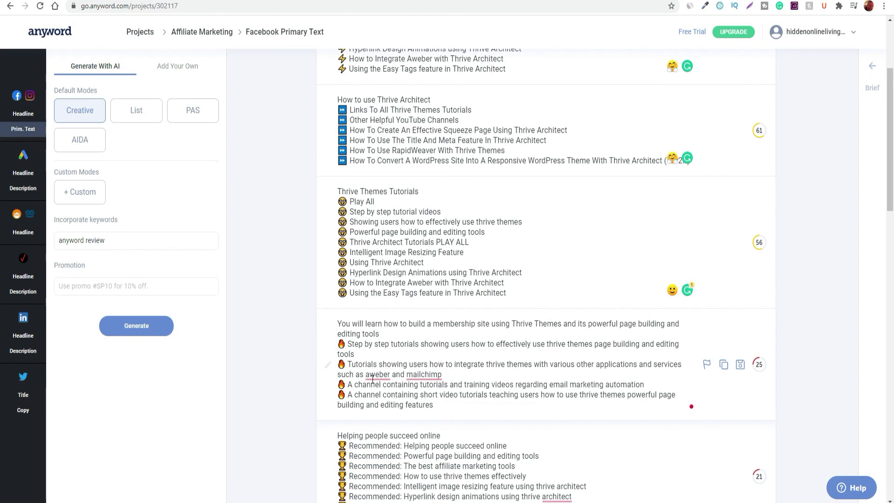
scroll(420, 288, up, 3)
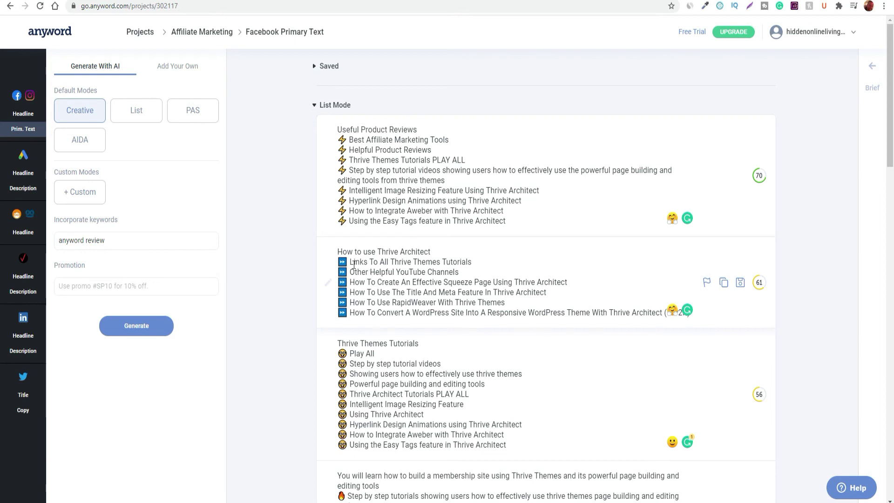
drag(350, 262, 473, 261)
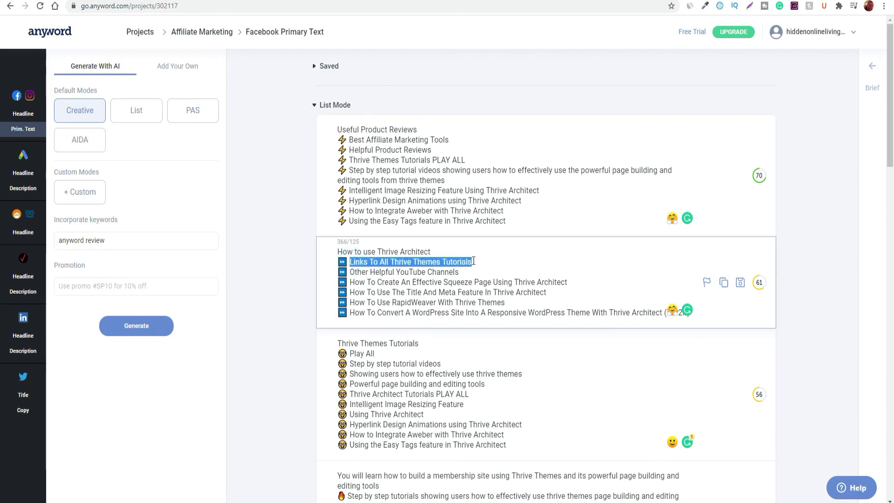